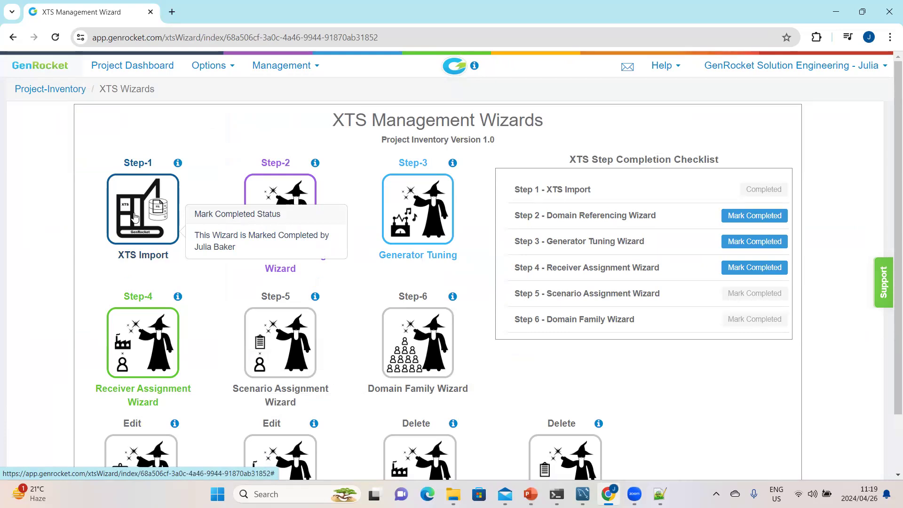
{"action": "left_click", "coordinate": [134, 216]}
{"action": "left_click", "coordinate": [425, 136]}
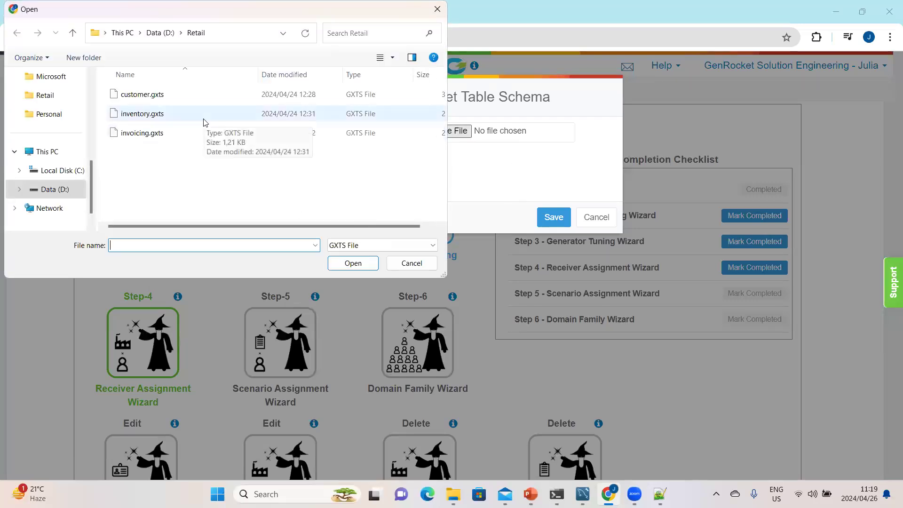
{"action": "left_click", "coordinate": [407, 264]}
{"action": "left_click", "coordinate": [595, 217]}
Step: Go to the project dashboard and open the Inventory project's Productmaster domain to view its attributes
{"action": "left_click", "coordinate": [108, 66]}
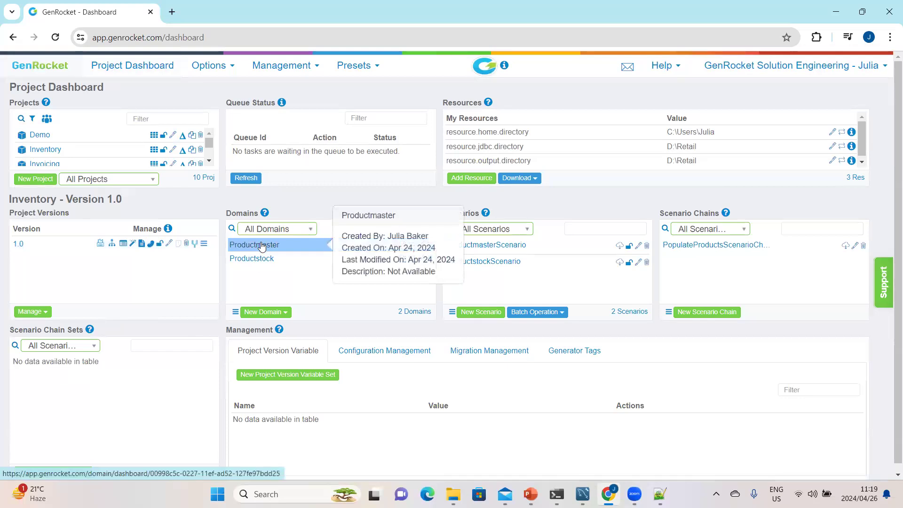
{"action": "left_click", "coordinate": [266, 246]}
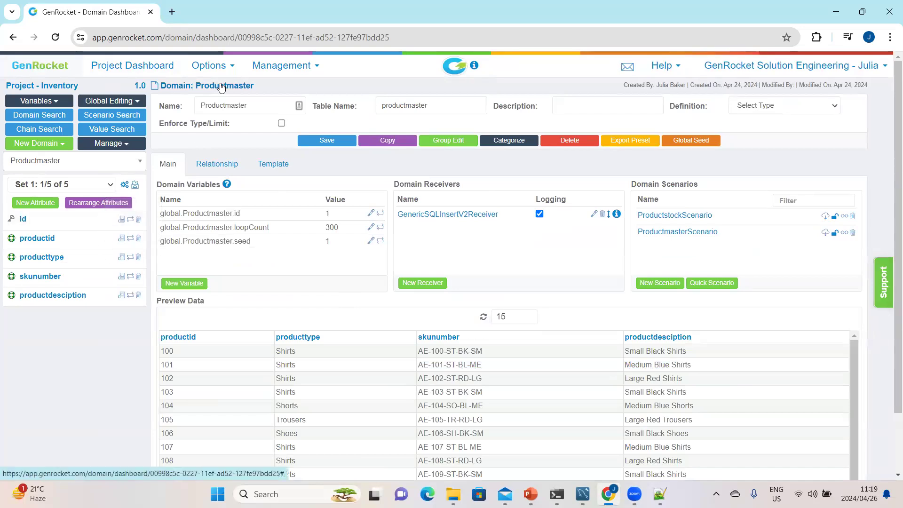
{"action": "mouse_move", "coordinate": [33, 261]}
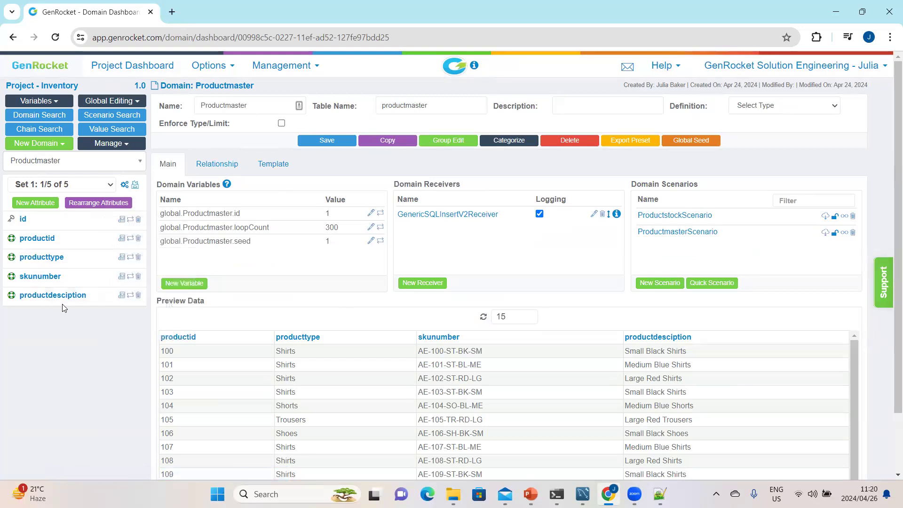
Step: Examine the producttype attribute's linked generator, including its value list and percent list
{"action": "left_click", "coordinate": [37, 258]}
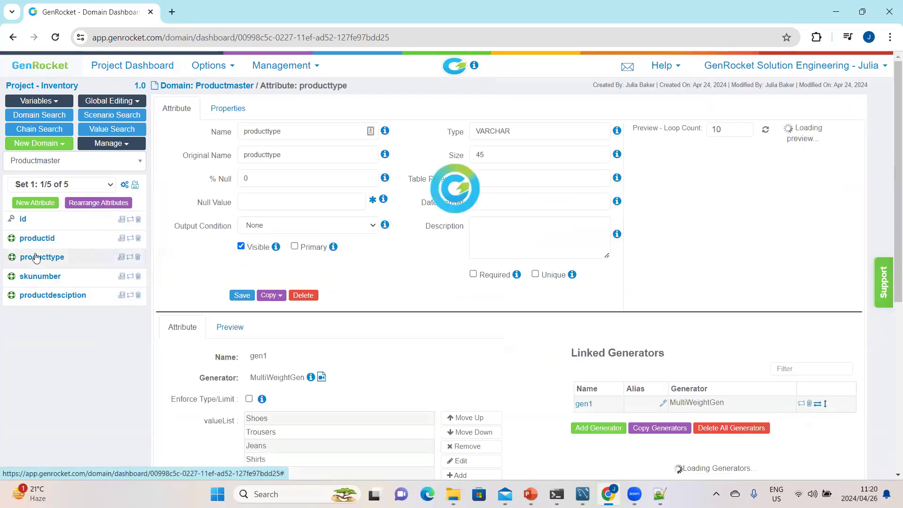
{"action": "scroll", "coordinate": [449, 346], "scroll_direction": "down", "scroll_amount": 1}
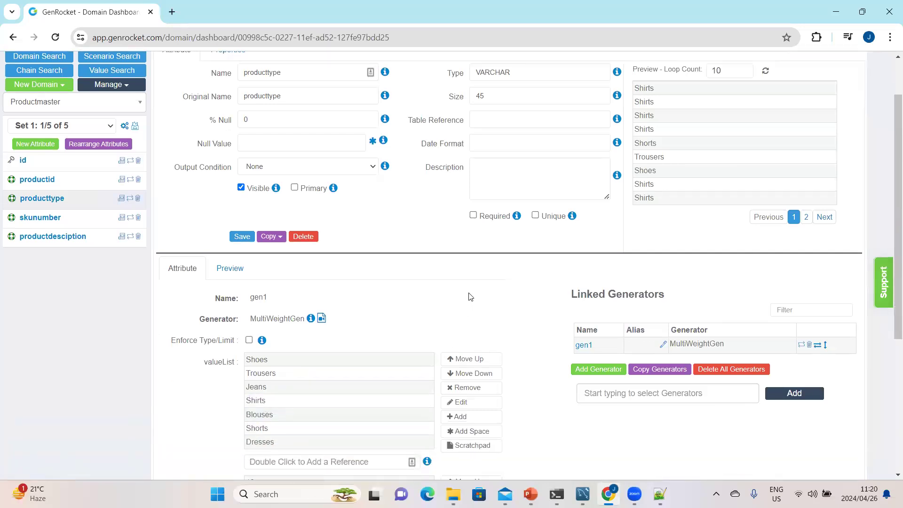
{"action": "mouse_move", "coordinate": [56, 221]}
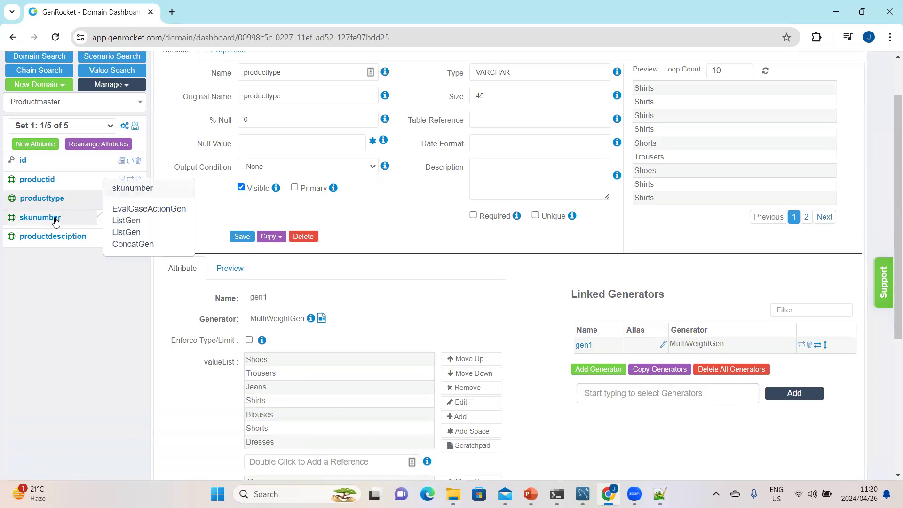
{"action": "scroll", "coordinate": [536, 338], "scroll_direction": "down", "scroll_amount": 3}
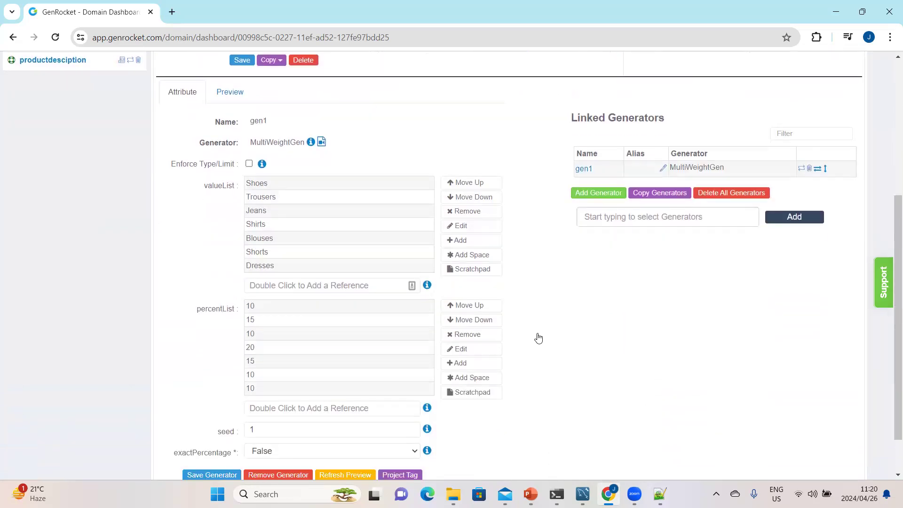
{"action": "left_click", "coordinate": [262, 184]}
{"action": "left_click_drag", "start_coordinate": [249, 143], "coordinate": [304, 150]}
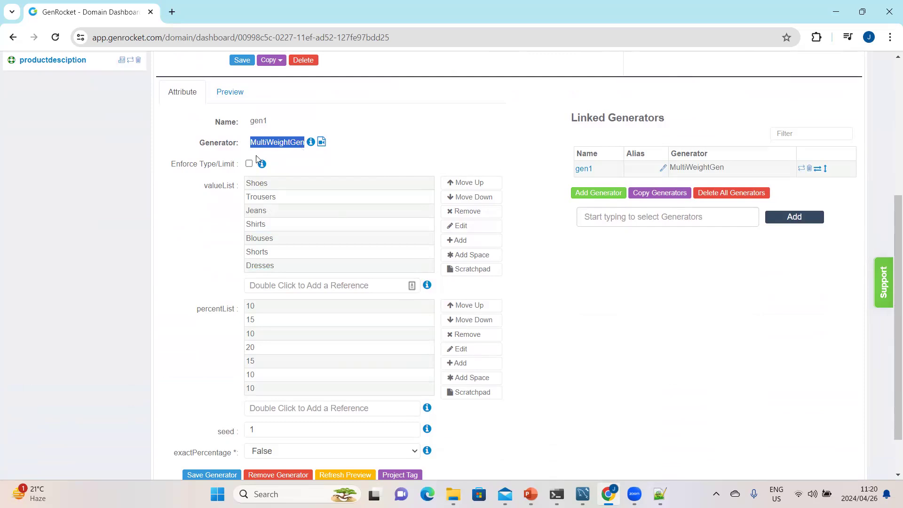
{"action": "scroll", "coordinate": [459, 177], "scroll_direction": "up", "scroll_amount": 5}
{"action": "mouse_move", "coordinate": [46, 281]}
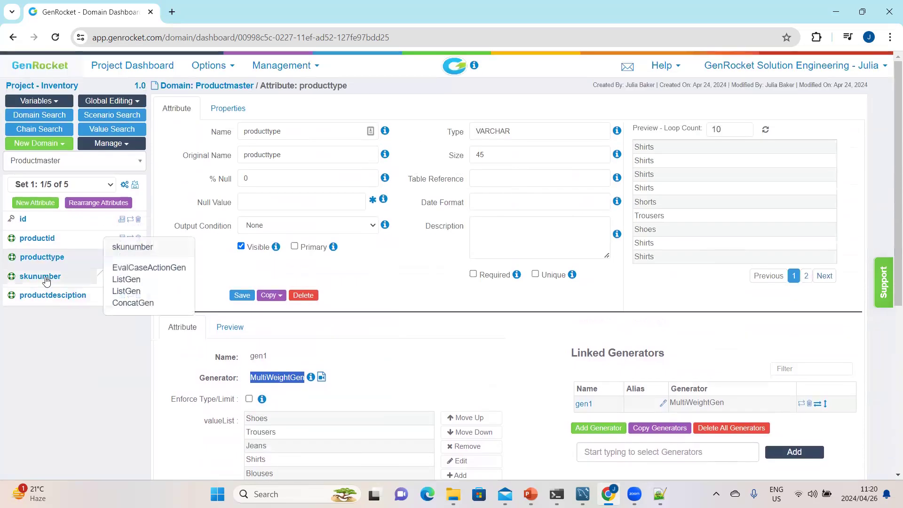
Step: Return to the Productmaster domain overview and view its relationship diagram
{"action": "left_click", "coordinate": [205, 87]}
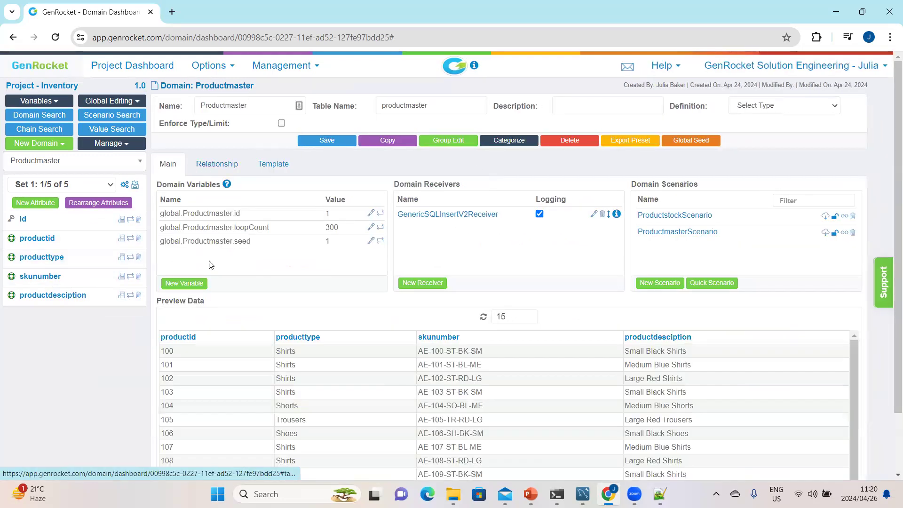
{"action": "left_click", "coordinate": [232, 168]}
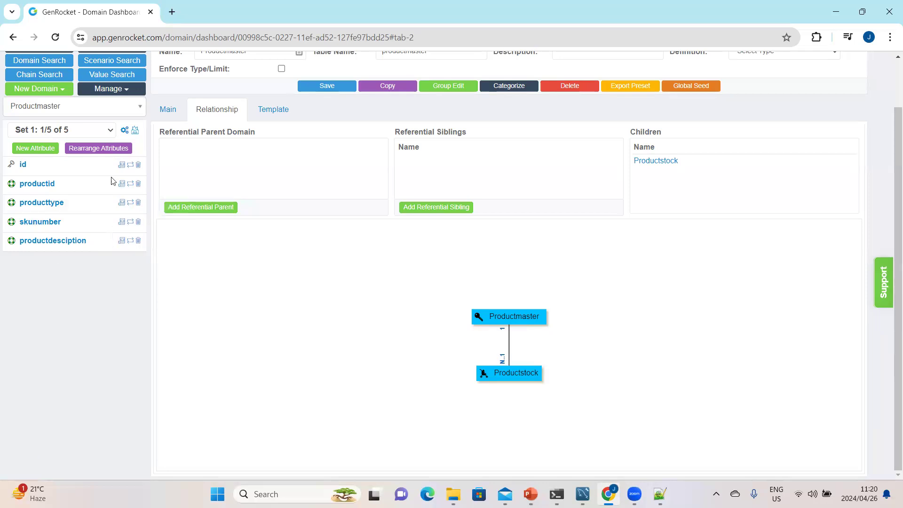
{"action": "left_click", "coordinate": [169, 111]}
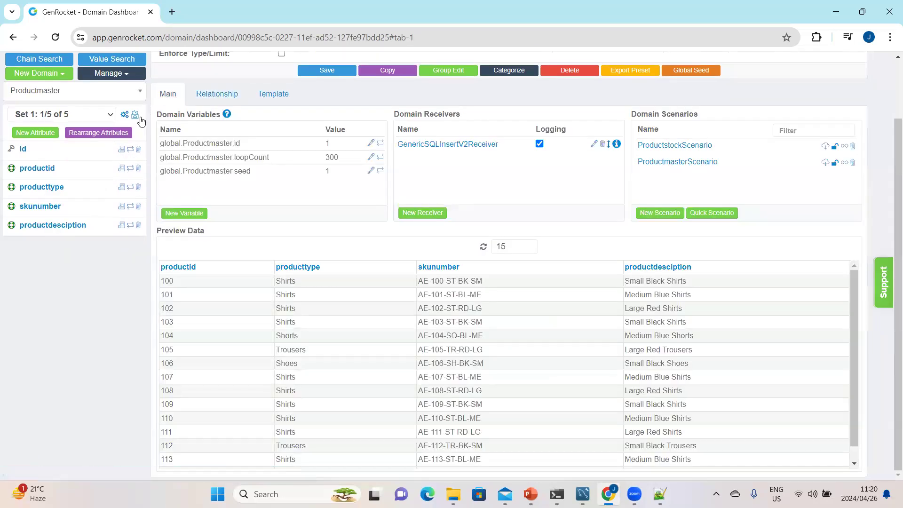
Step: Open the Productmaster domain's GenericSQLInsertV2Receiver and review its resourceName parameter
{"action": "left_click", "coordinate": [430, 143]}
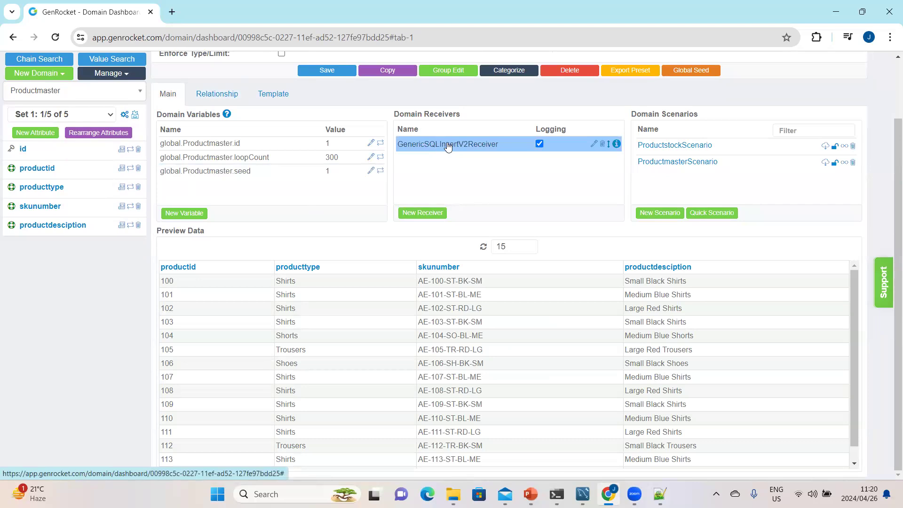
{"action": "left_click", "coordinate": [447, 144]}
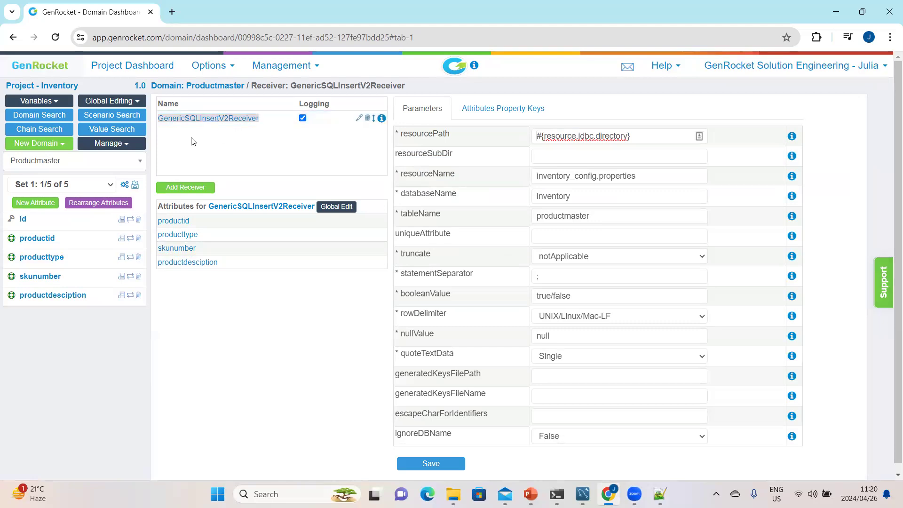
{"action": "left_click_drag", "start_coordinate": [683, 175], "coordinate": [526, 175]}
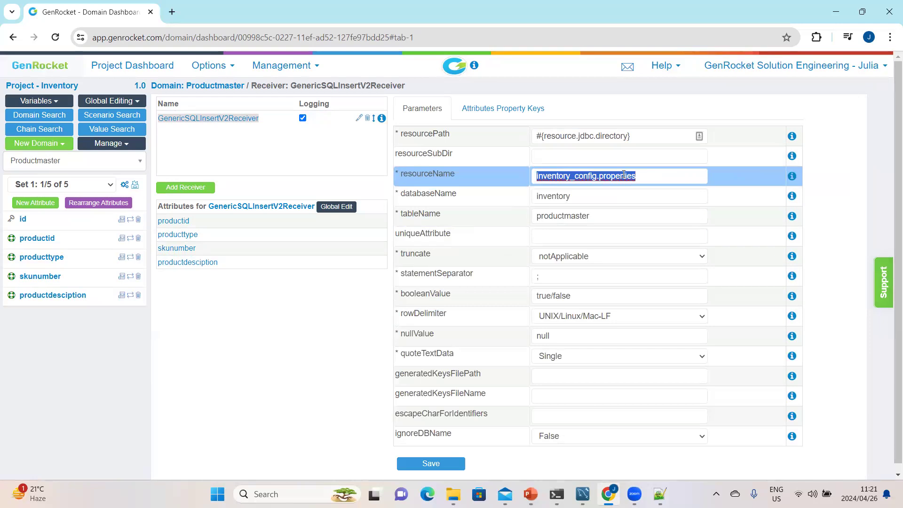
{"action": "left_click", "coordinate": [671, 182]}
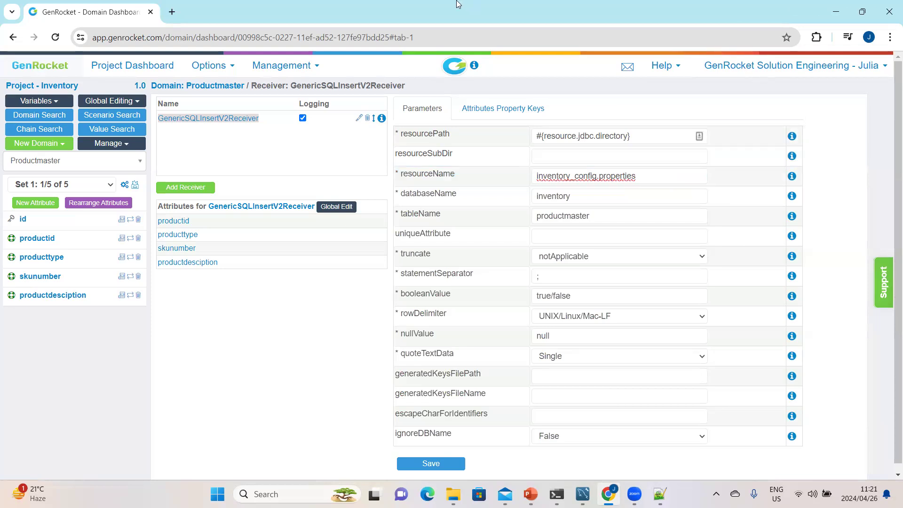
Step: Open ProductstockScenario from the Productmaster domain and review the summary of its scenario domains
{"action": "left_click", "coordinate": [198, 85]}
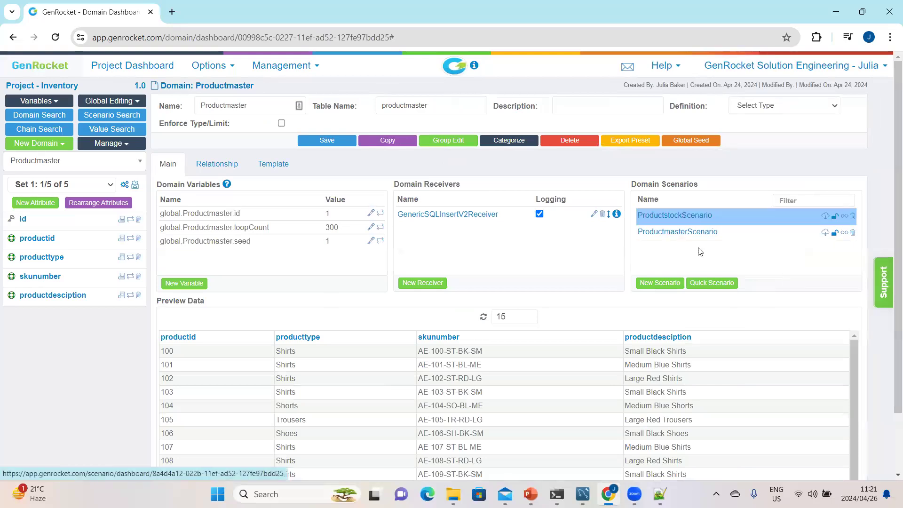
{"action": "left_click", "coordinate": [699, 216]}
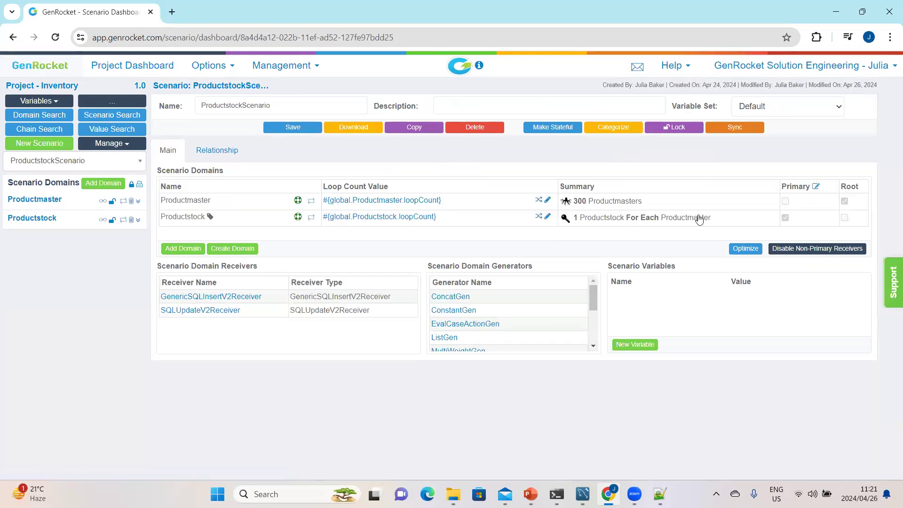
{"action": "left_click", "coordinate": [698, 203]}
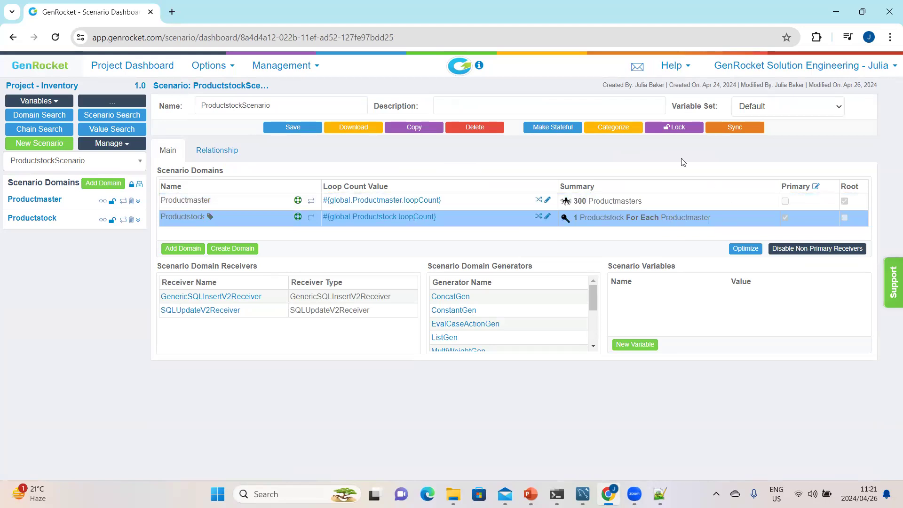
Step: Switch to the Customer project on the project dashboard and view the available methods for adding a domain
{"action": "left_click", "coordinate": [55, 89]}
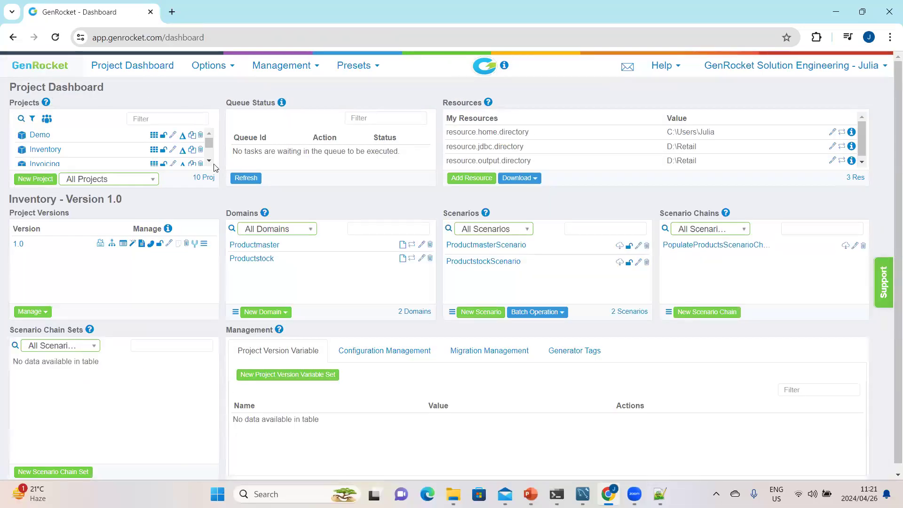
{"action": "scroll", "coordinate": [211, 163], "scroll_direction": "down", "scroll_amount": 2}
{"action": "mouse_move", "coordinate": [44, 159]}
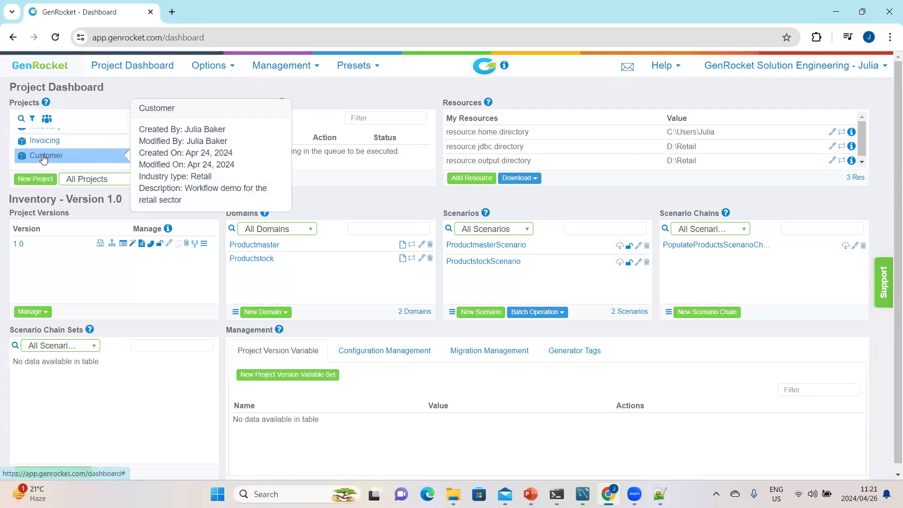
{"action": "left_click", "coordinate": [43, 158]}
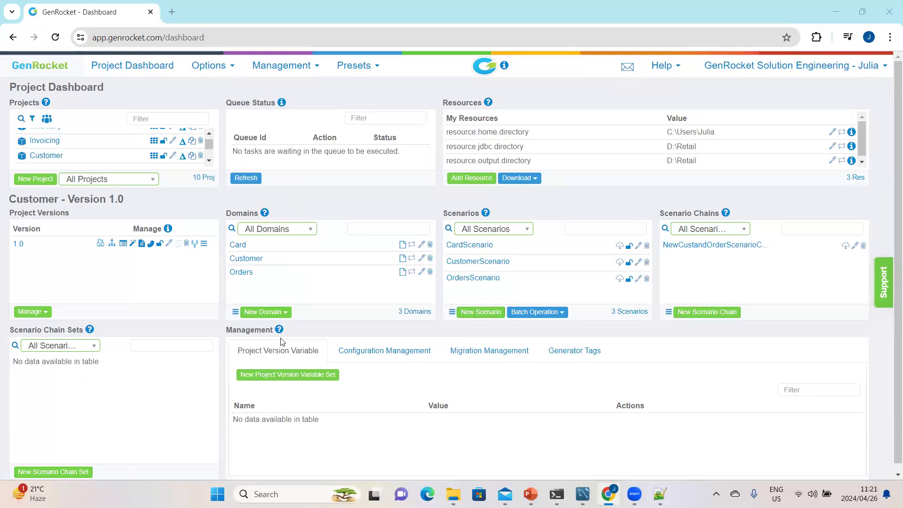
{"action": "left_click", "coordinate": [277, 313]}
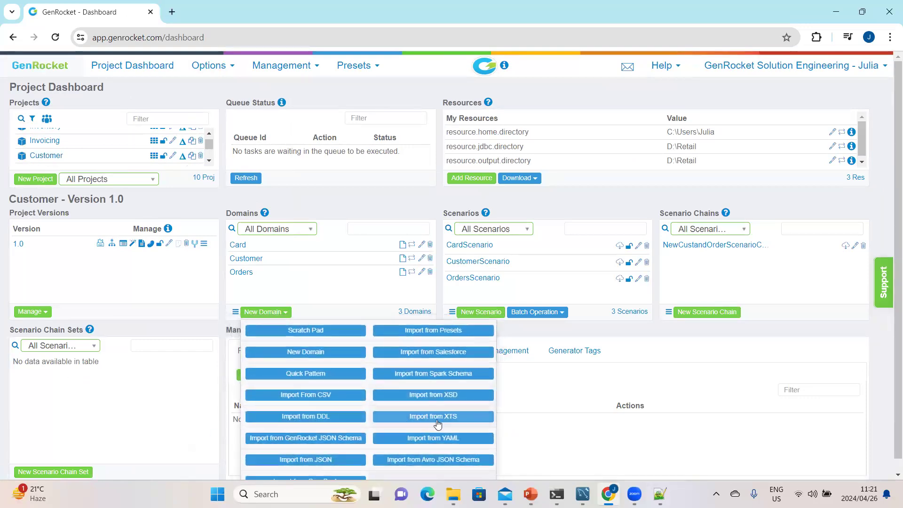
Step: Open the Customer domain and examine the customerid attribute's gen1 resource name and query and its gen2 references
{"action": "left_click", "coordinate": [255, 258]}
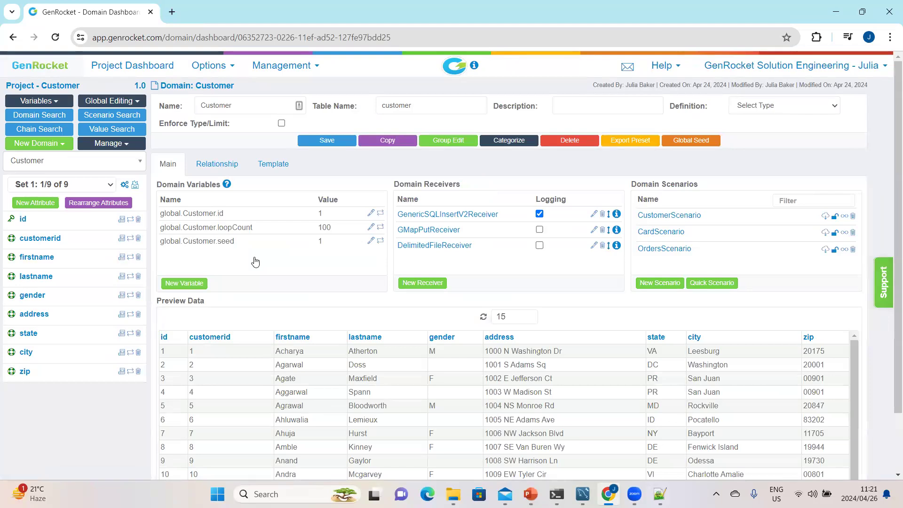
{"action": "left_click", "coordinate": [46, 238]}
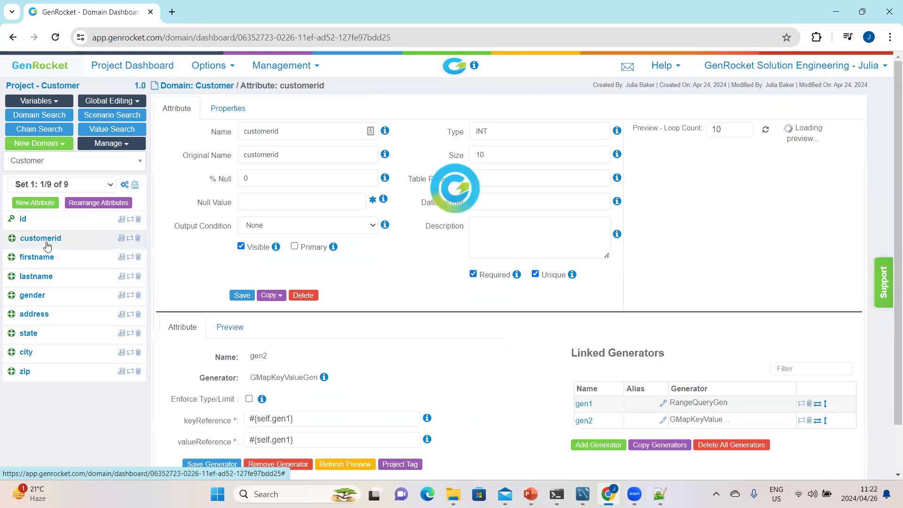
{"action": "left_click", "coordinate": [586, 405]}
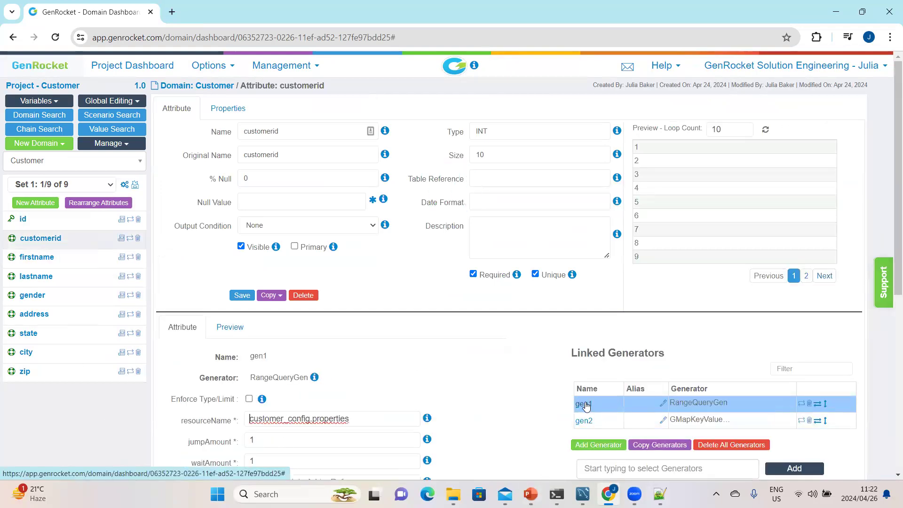
{"action": "scroll", "coordinate": [380, 371], "scroll_direction": "down", "scroll_amount": 3}
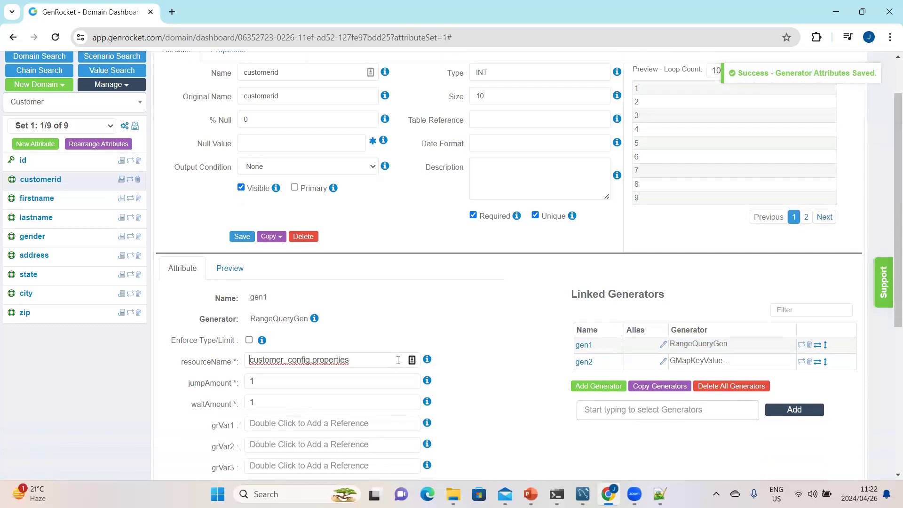
{"action": "double_click", "coordinate": [328, 304]}
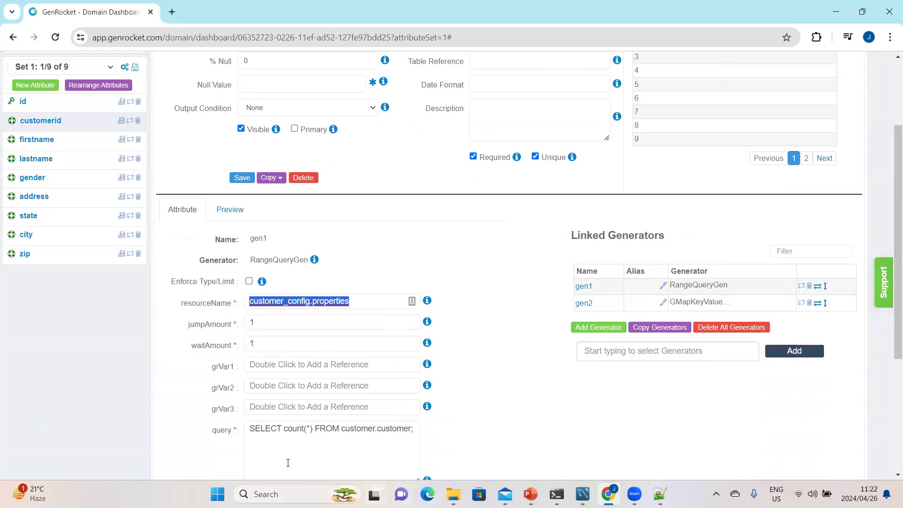
{"action": "left_click_drag", "start_coordinate": [250, 428], "coordinate": [428, 439]}
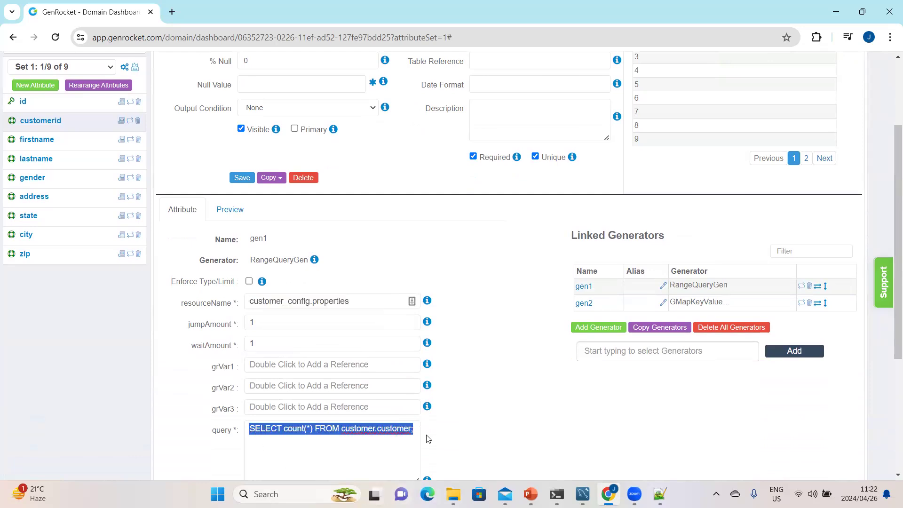
{"action": "scroll", "coordinate": [431, 420], "scroll_direction": "down", "scroll_amount": 1}
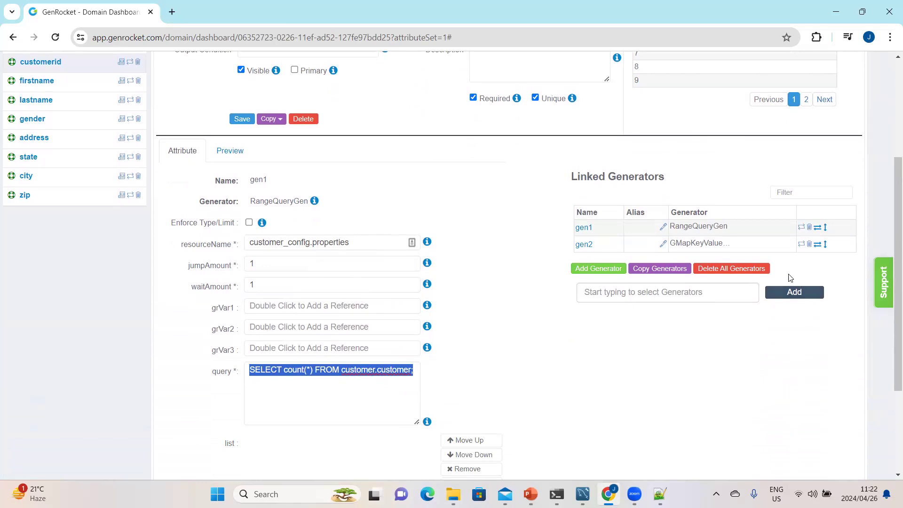
{"action": "left_click", "coordinate": [586, 245]}
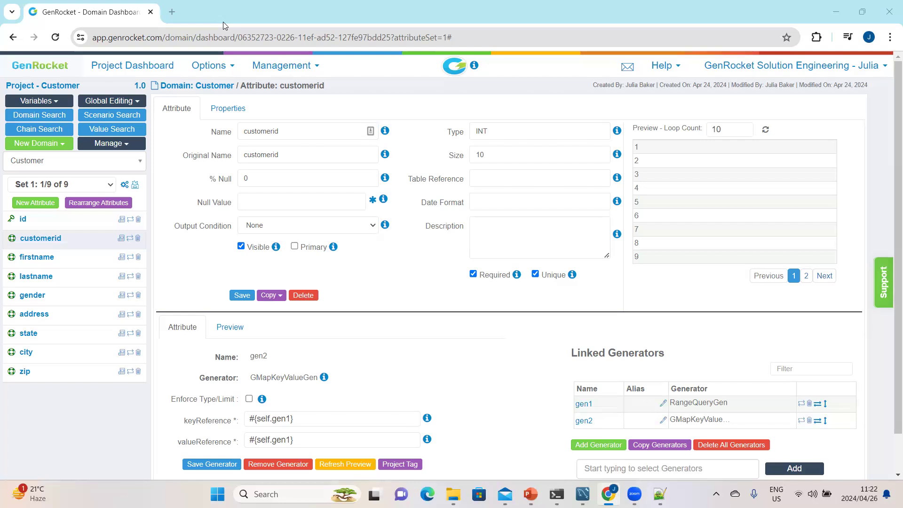
Step: Open the Customer domain's firstname attribute and examine the key and value references of its gen2 generator
{"action": "left_click", "coordinate": [36, 259]}
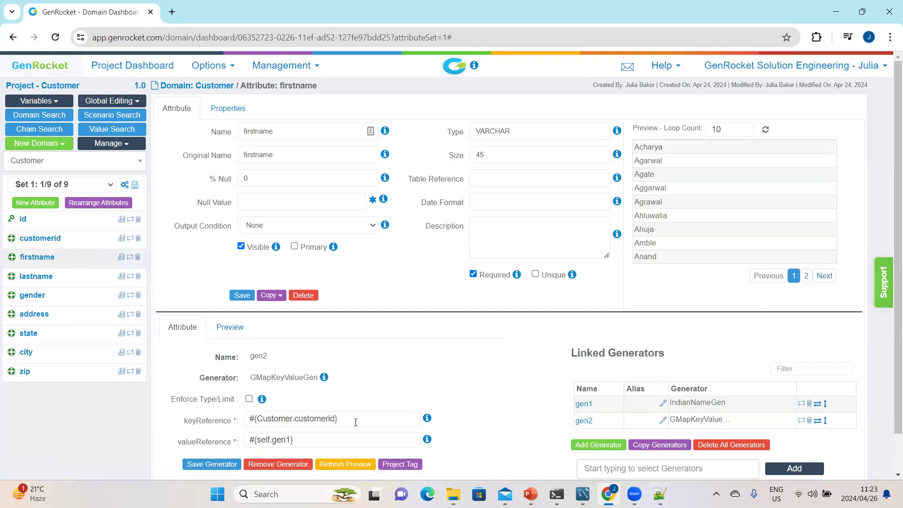
{"action": "left_click", "coordinate": [355, 440]}
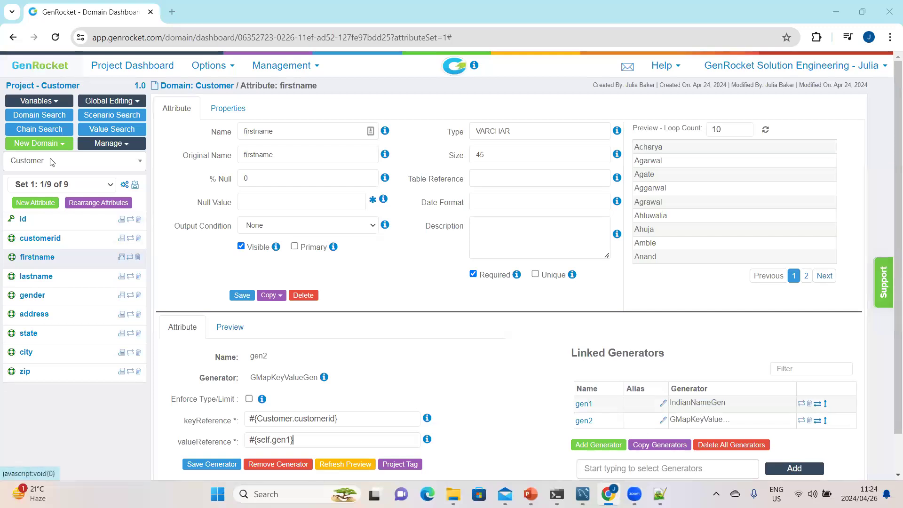
Step: View the Customer project's Card domain, and switch from it to the Orders domain
{"action": "left_click", "coordinate": [51, 161]}
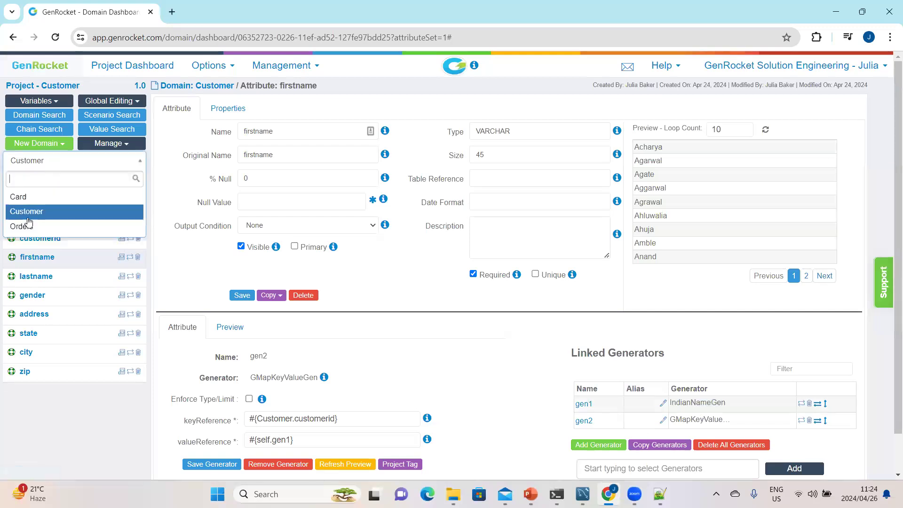
{"action": "left_click", "coordinate": [21, 197]}
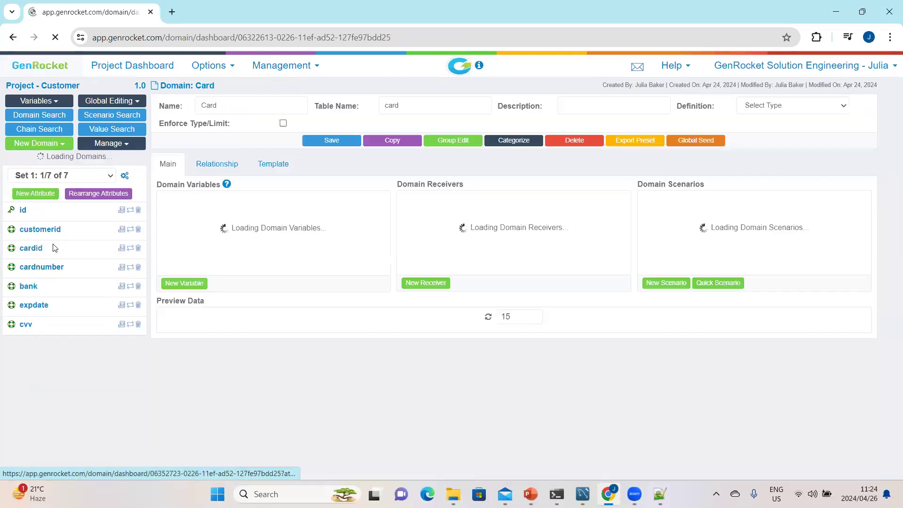
{"action": "left_click", "coordinate": [79, 167]}
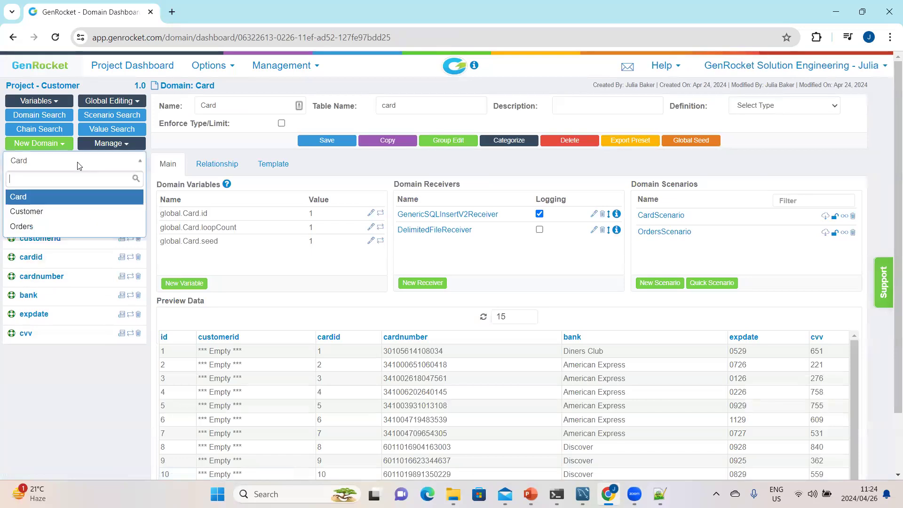
{"action": "left_click", "coordinate": [15, 228]}
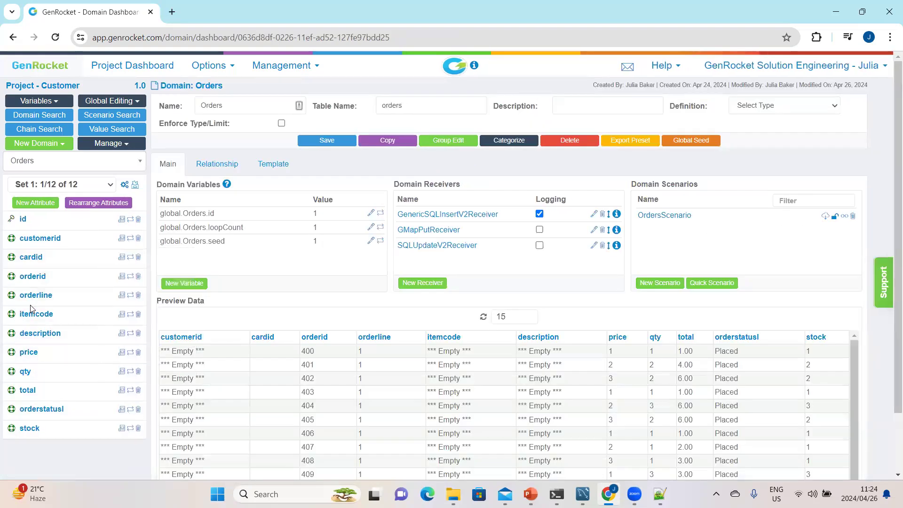
Step: Open the Orders domain's itemcode attribute and examine the resource name and query of its gen1 generator
{"action": "left_click", "coordinate": [32, 319]}
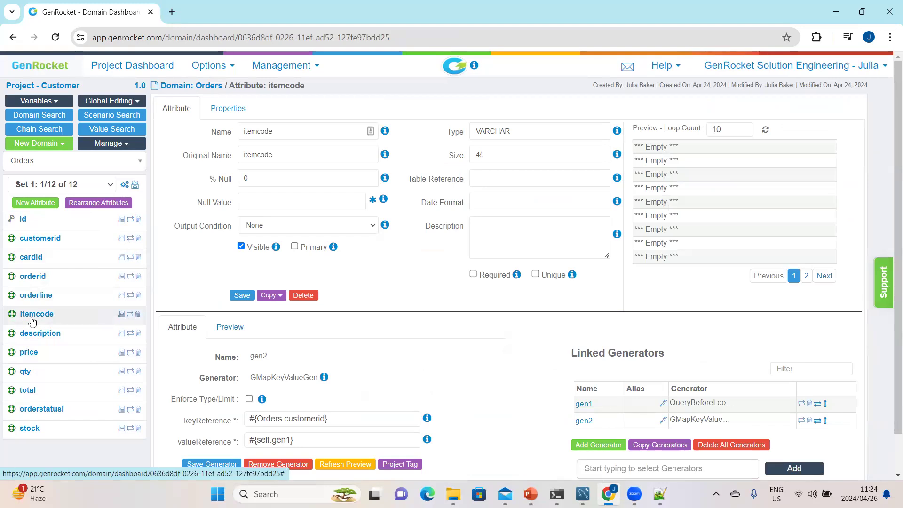
{"action": "left_click", "coordinate": [583, 405]}
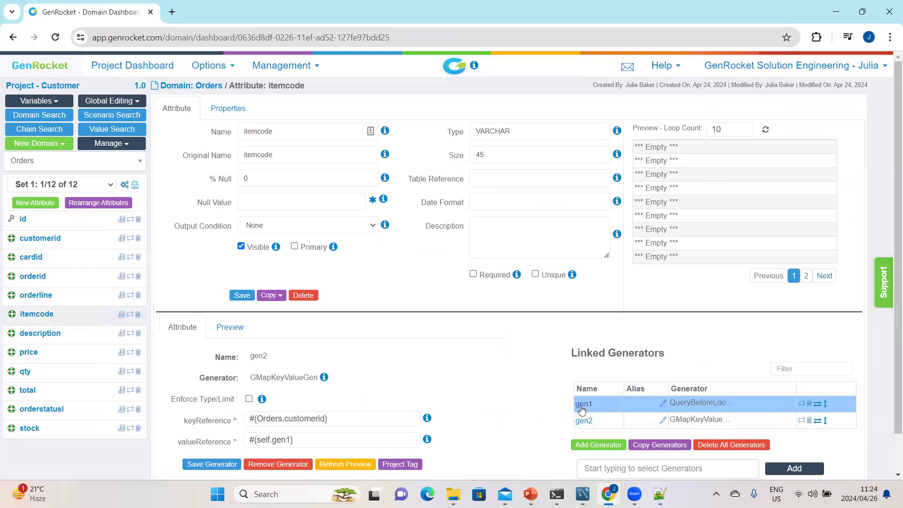
{"action": "left_click", "coordinate": [583, 404]}
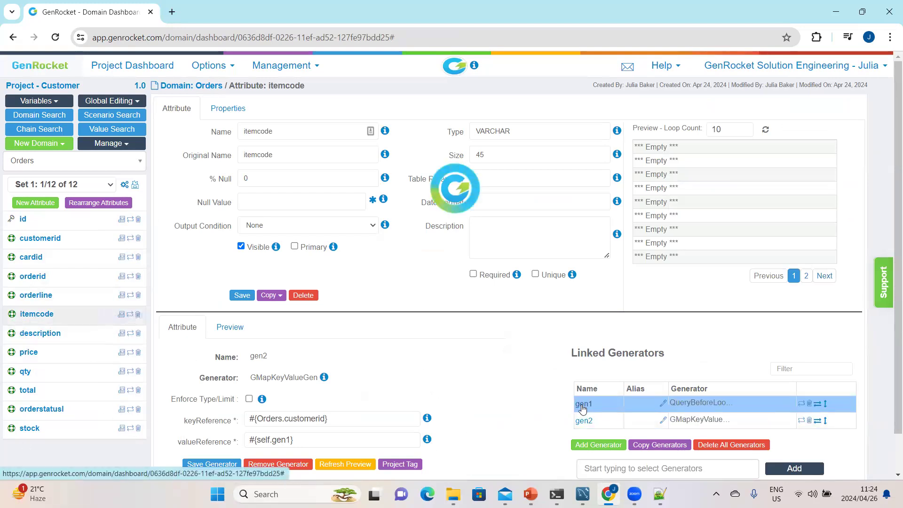
{"action": "scroll", "coordinate": [481, 399], "scroll_direction": "down", "scroll_amount": 1}
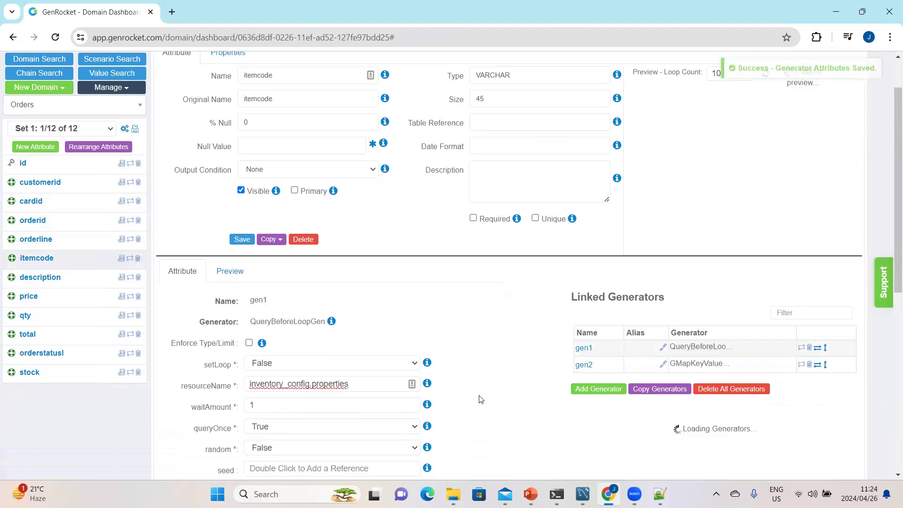
{"action": "scroll", "coordinate": [515, 375], "scroll_direction": "down", "scroll_amount": 5}
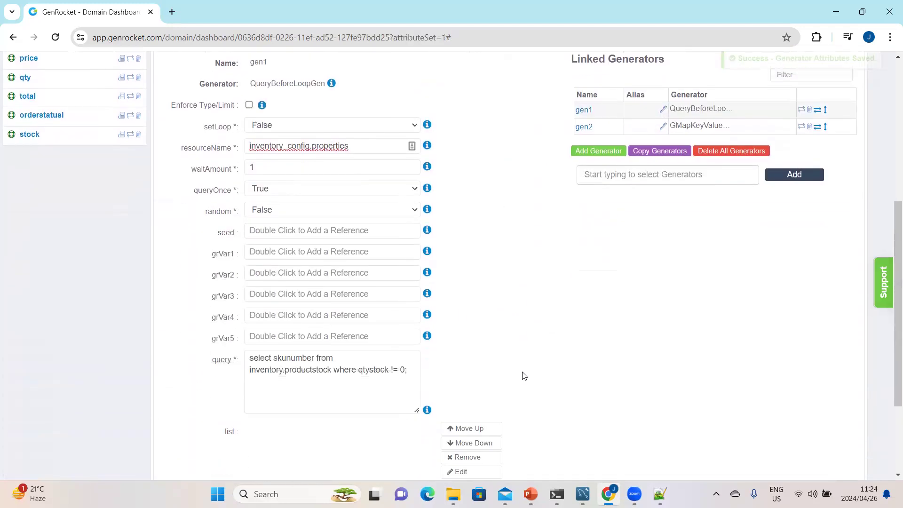
{"action": "left_click_drag", "start_coordinate": [368, 367], "coordinate": [213, 362]}
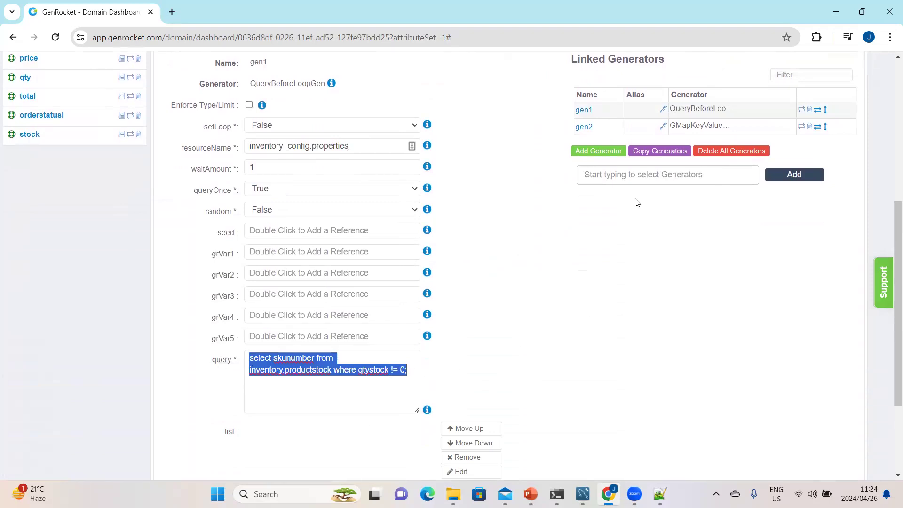
{"action": "left_click", "coordinate": [583, 135]}
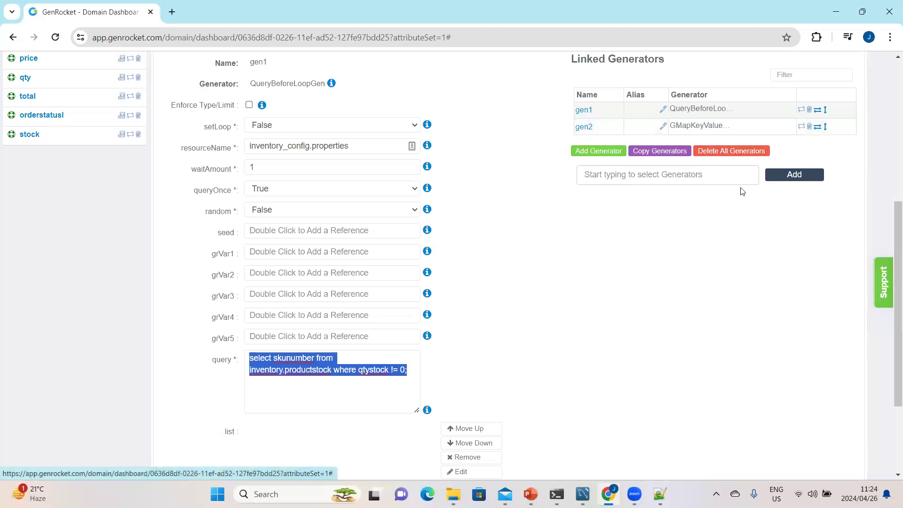
Step: Return to the Orders domain overview and review the GMapPutReceiver's namespace and configName parameters
{"action": "scroll", "coordinate": [541, 224], "scroll_direction": "up", "scroll_amount": 6}
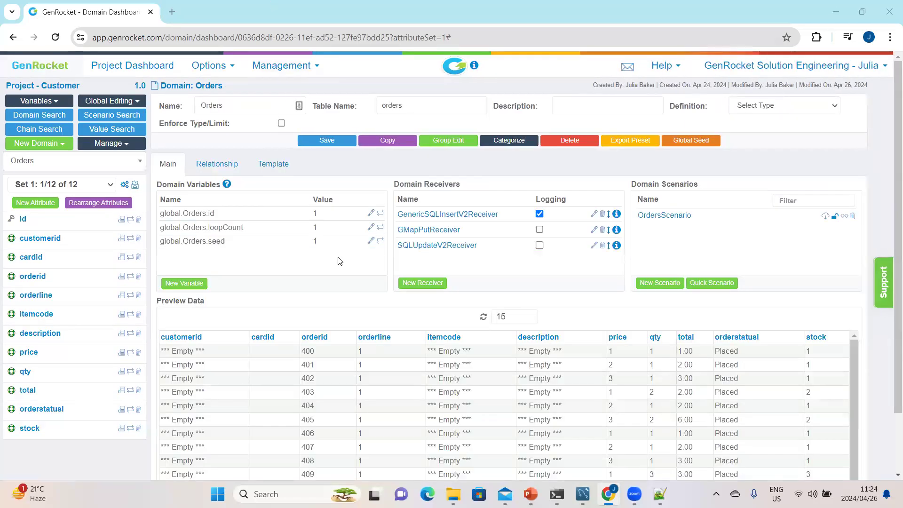
{"action": "left_click", "coordinate": [443, 231]}
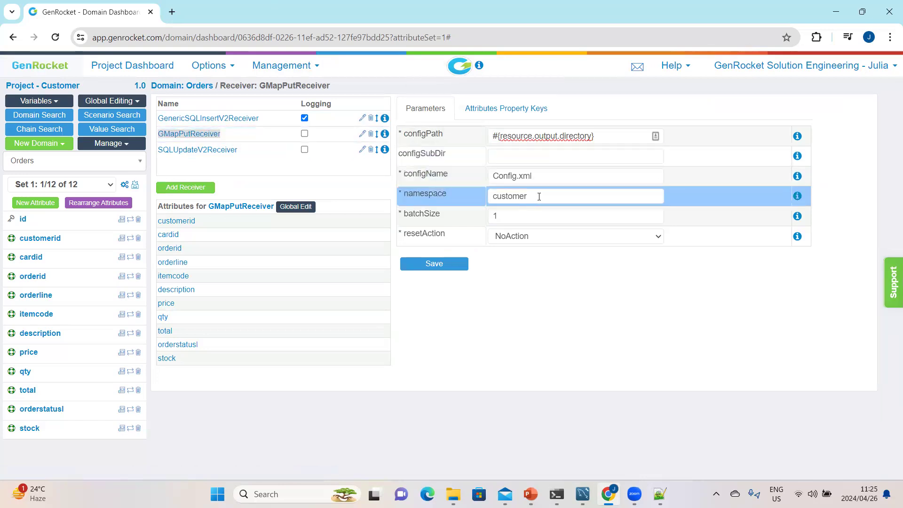
{"action": "double_click", "coordinate": [504, 194]}
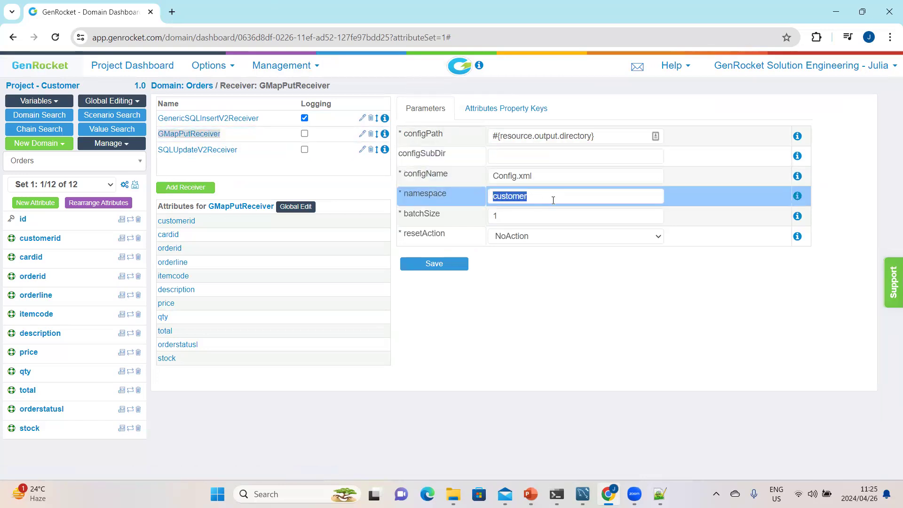
{"action": "left_click", "coordinate": [556, 177]}
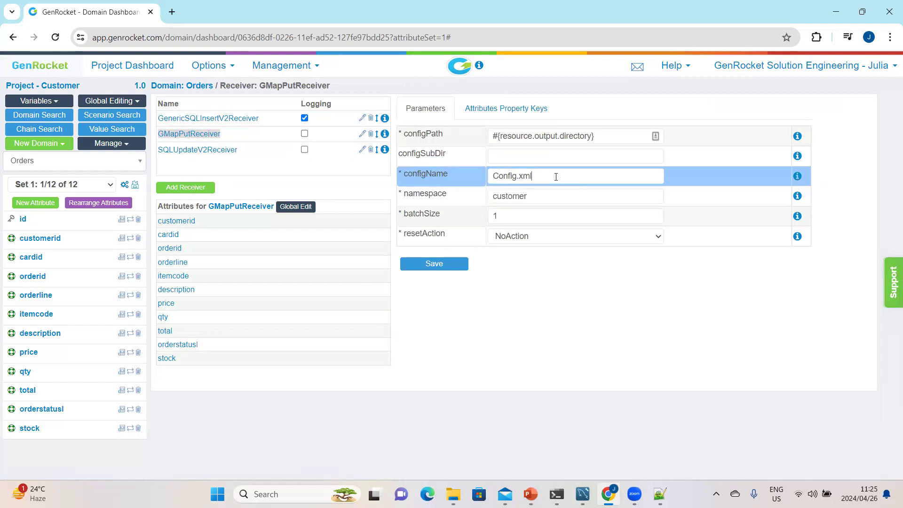
{"action": "left_click_drag", "start_coordinate": [556, 176], "coordinate": [494, 174]}
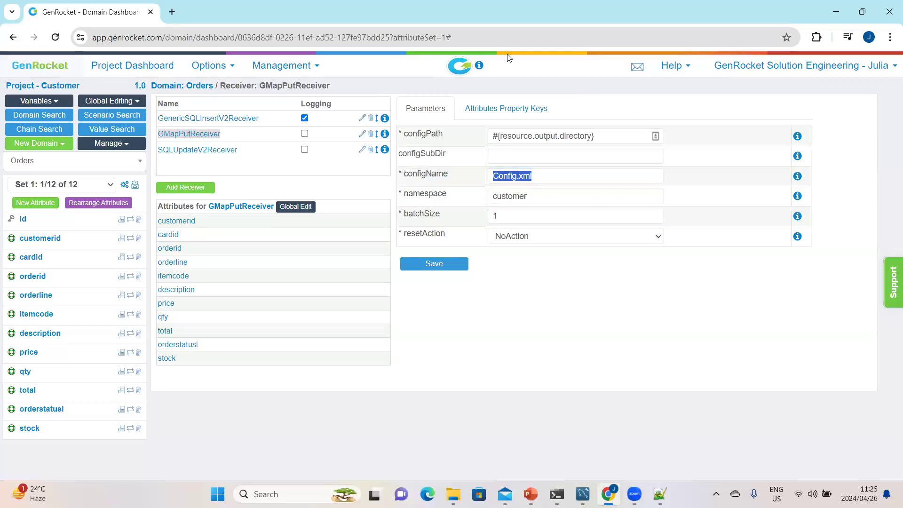
Step: Switch to the Invoicing project on the project dashboard and open its Invoice domain
{"action": "left_click", "coordinate": [52, 88]}
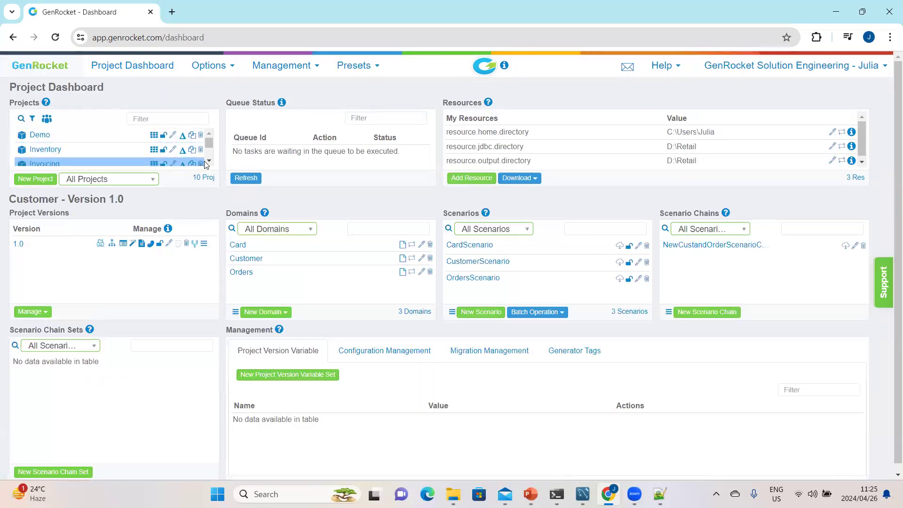
{"action": "scroll", "coordinate": [204, 161], "scroll_direction": "down", "scroll_amount": 2}
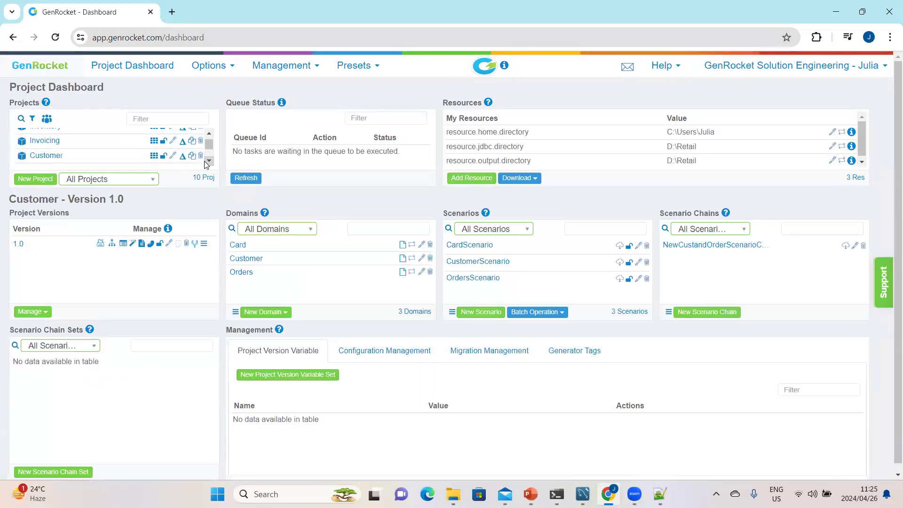
{"action": "left_click", "coordinate": [40, 143]}
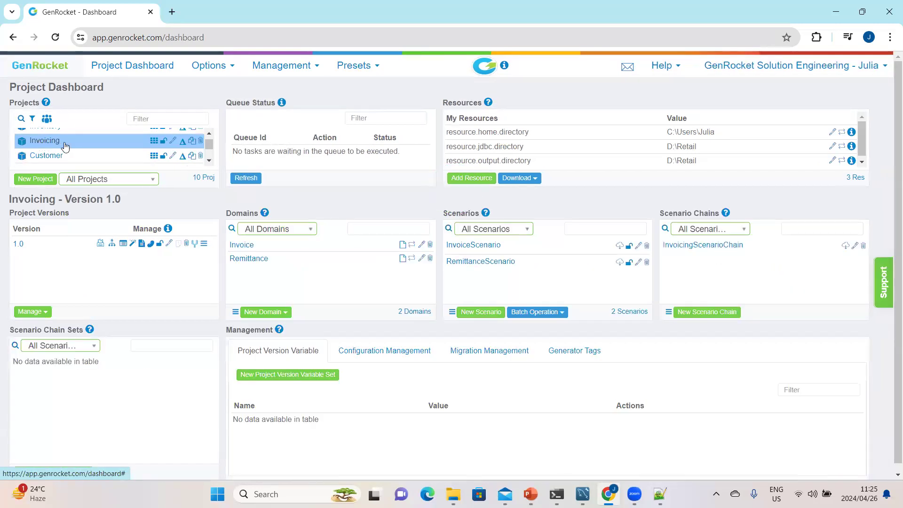
{"action": "mouse_move", "coordinate": [38, 147]}
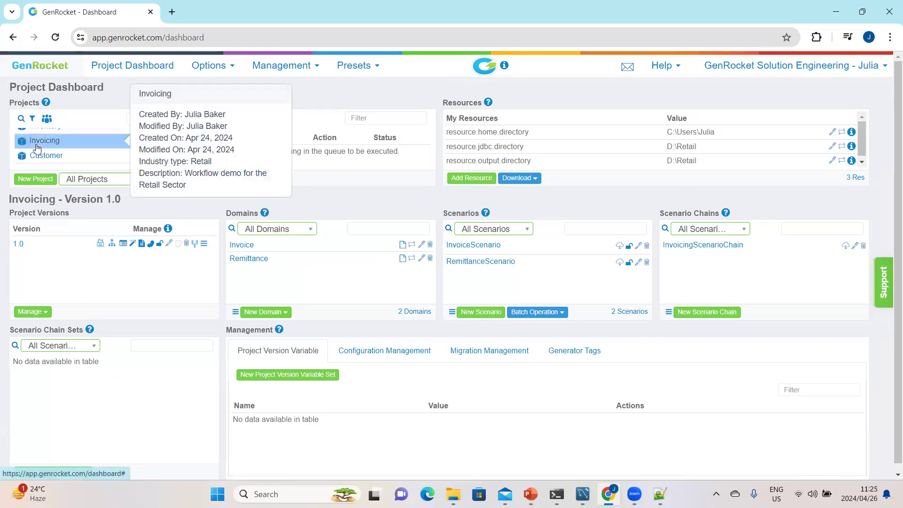
{"action": "mouse_move", "coordinate": [263, 251]}
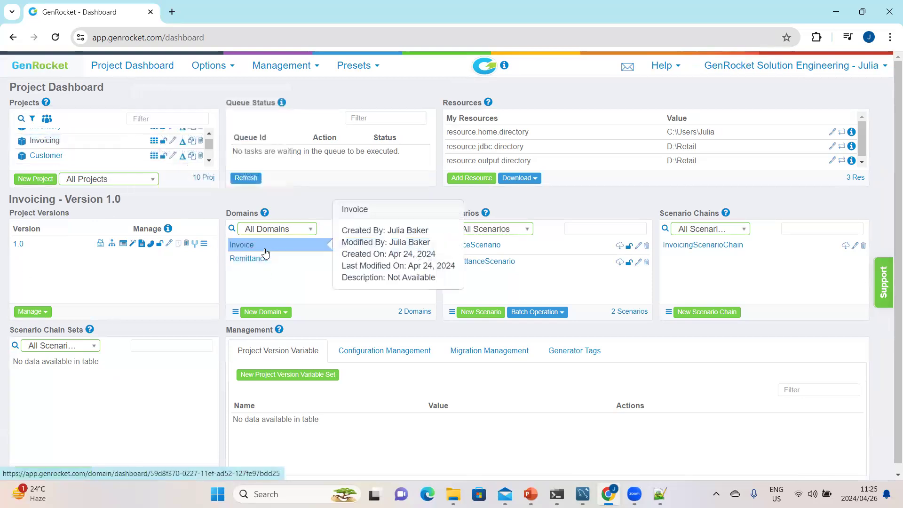
{"action": "left_click", "coordinate": [242, 245]}
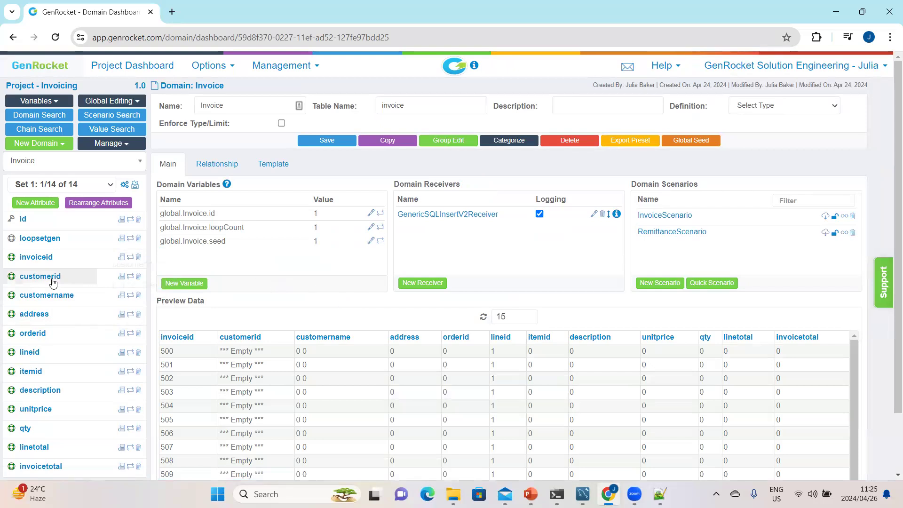
Step: Open the Invoice domain's itemid attribute and examine its GMapGetGen generator's namespace, mapKeyName and keyReference
{"action": "left_click", "coordinate": [28, 373]}
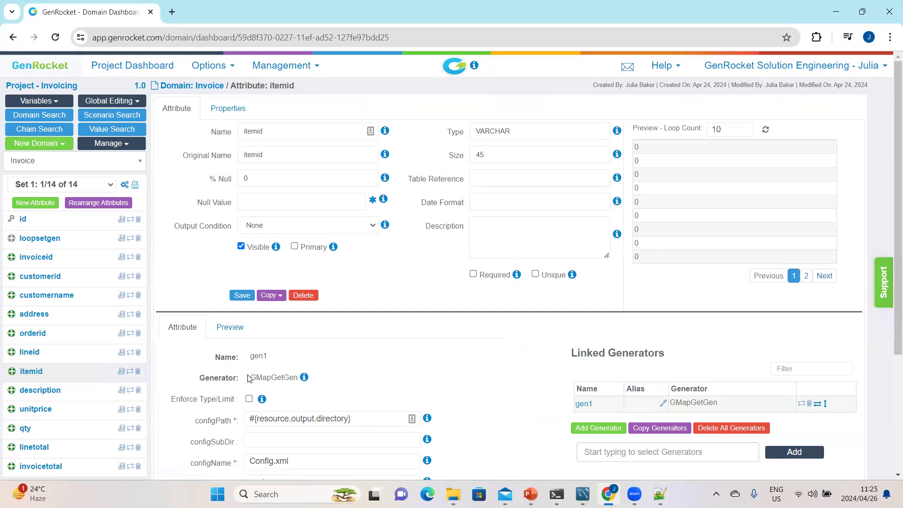
{"action": "left_click_drag", "start_coordinate": [248, 379], "coordinate": [287, 378]}
{"action": "scroll", "coordinate": [482, 376], "scroll_direction": "down", "scroll_amount": 2}
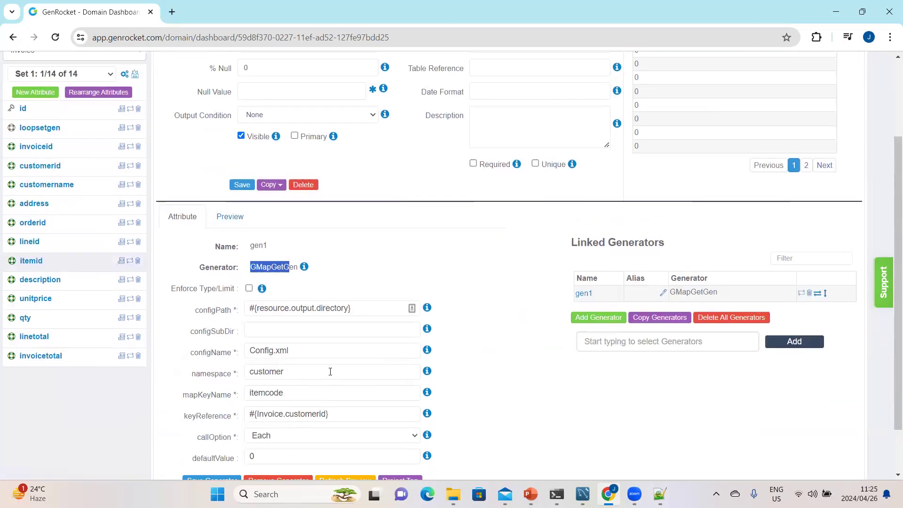
{"action": "double_click", "coordinate": [328, 372]}
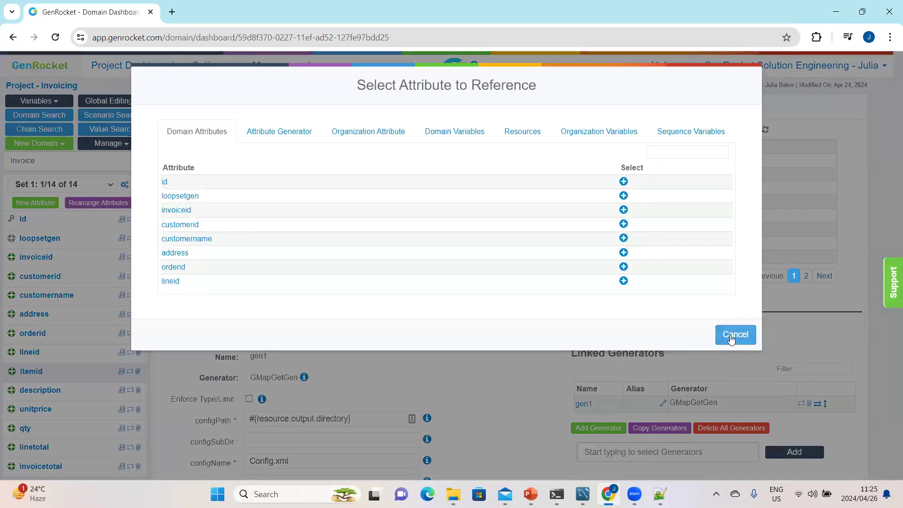
{"action": "left_click", "coordinate": [732, 335]}
{"action": "left_click", "coordinate": [321, 383]}
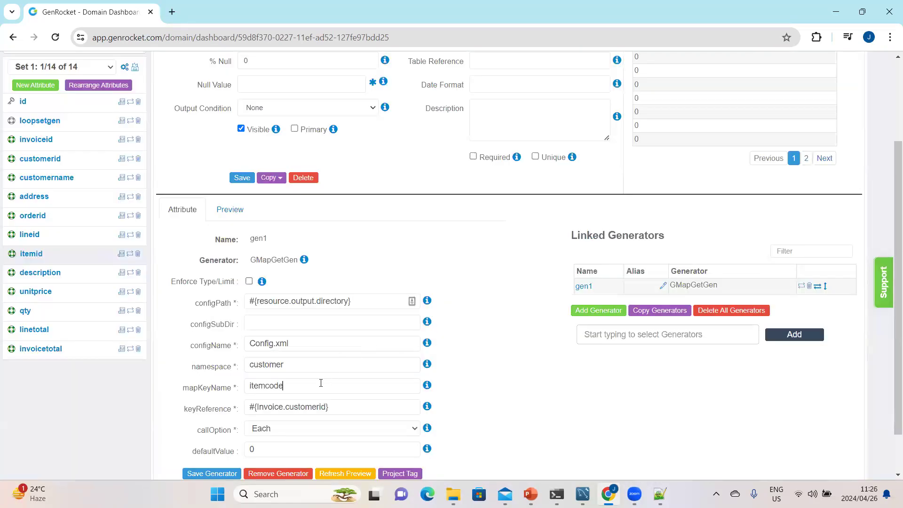
{"action": "left_click_drag", "start_coordinate": [313, 383], "coordinate": [241, 388]}
{"action": "left_click", "coordinate": [356, 404]}
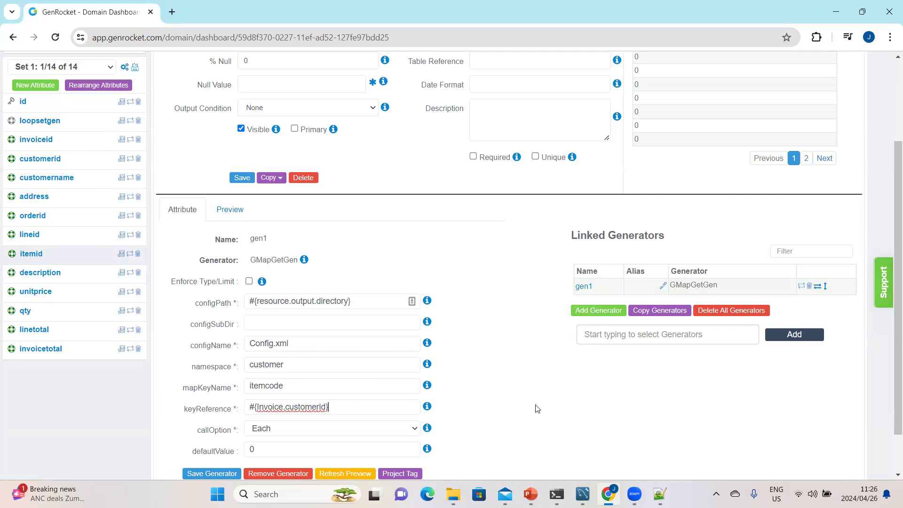
{"action": "scroll", "coordinate": [538, 409], "scroll_direction": "up", "scroll_amount": 3}
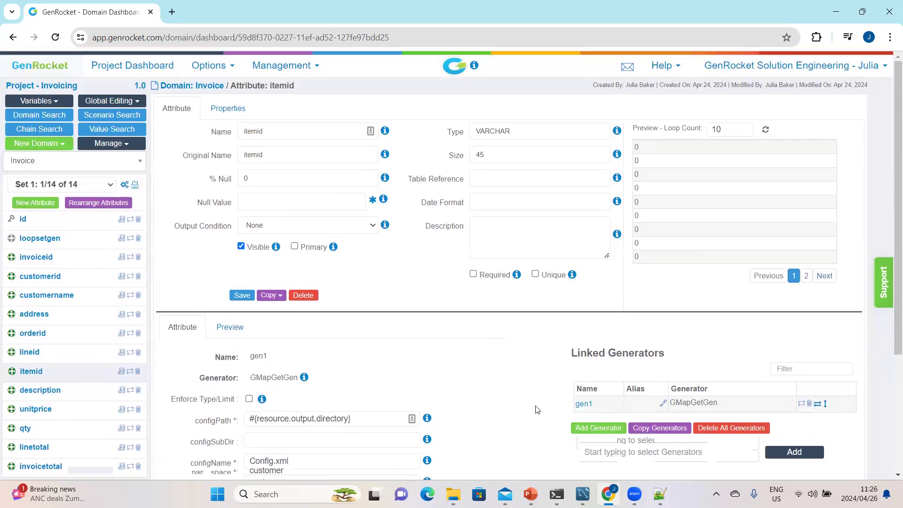
Step: Switch to the Remittance domain and examine the value and percent lists of the status attribute's gen1 generator
{"action": "left_click", "coordinate": [185, 89]}
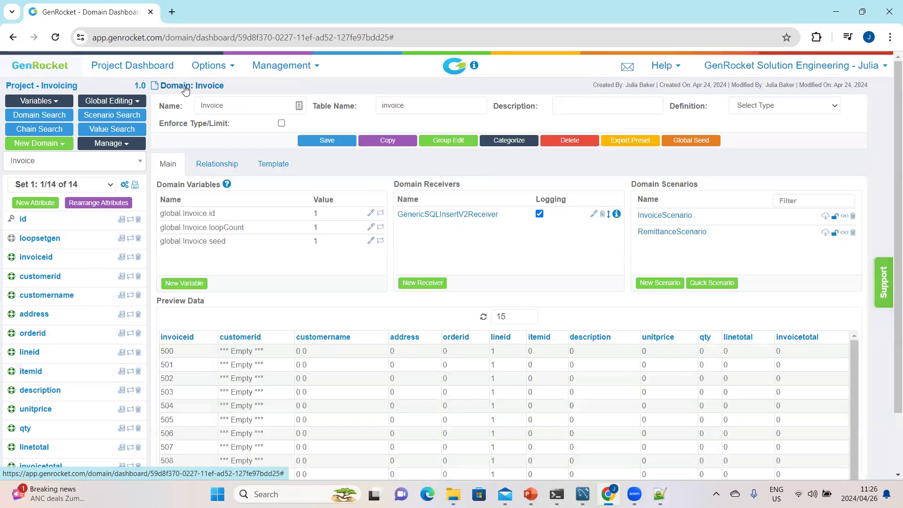
{"action": "left_click", "coordinate": [99, 164]}
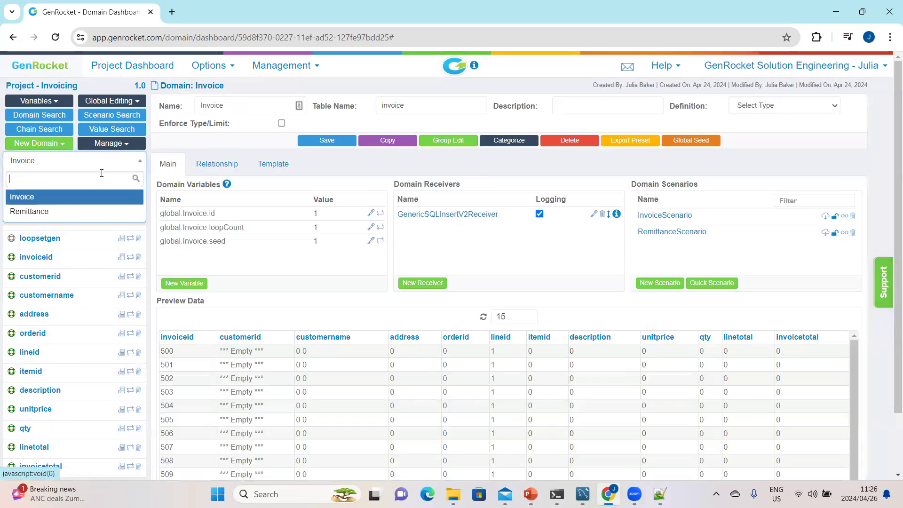
{"action": "left_click", "coordinate": [40, 213]}
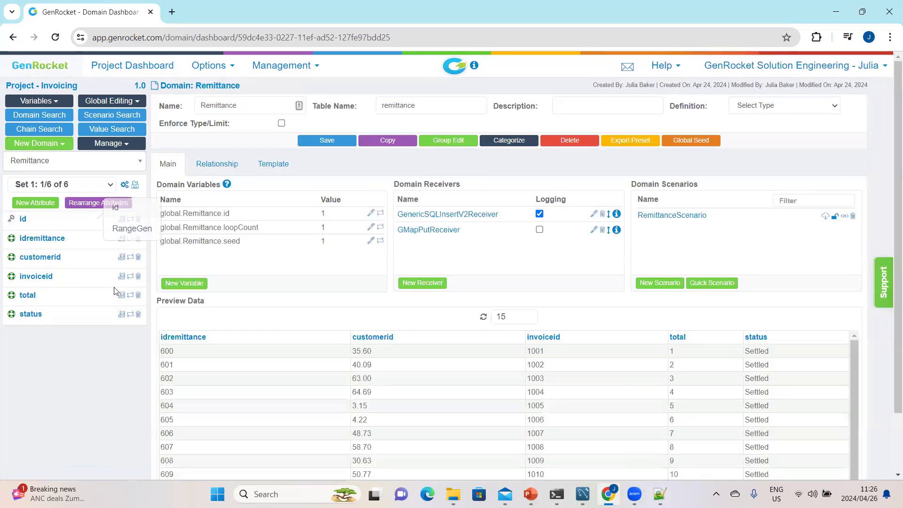
{"action": "left_click", "coordinate": [25, 319]}
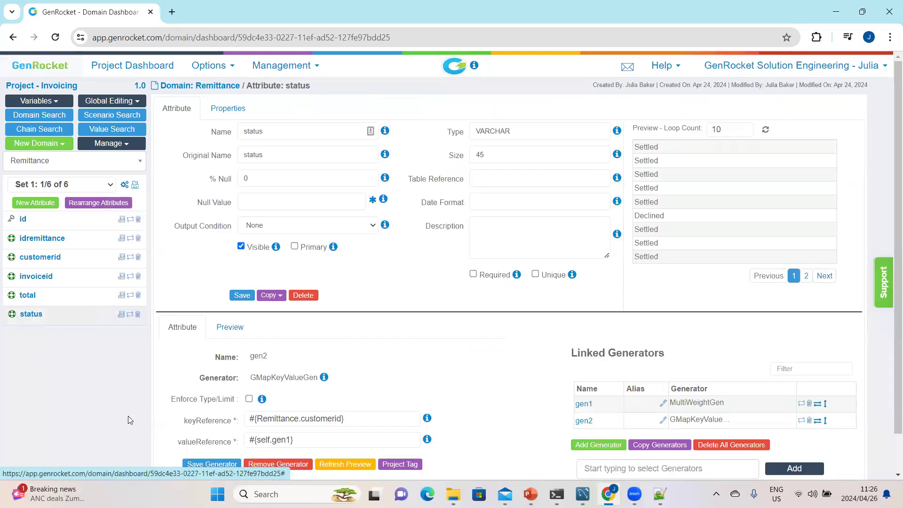
{"action": "left_click", "coordinate": [587, 407]}
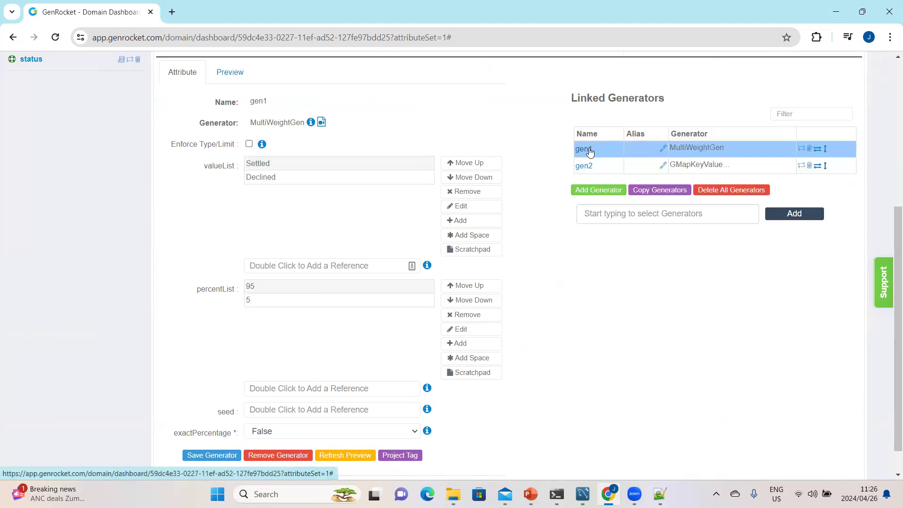
Step: Examine the keyReference and valueReference of the status attribute's gen2 GMapKeyValueGen generator
{"action": "left_click", "coordinate": [584, 166]}
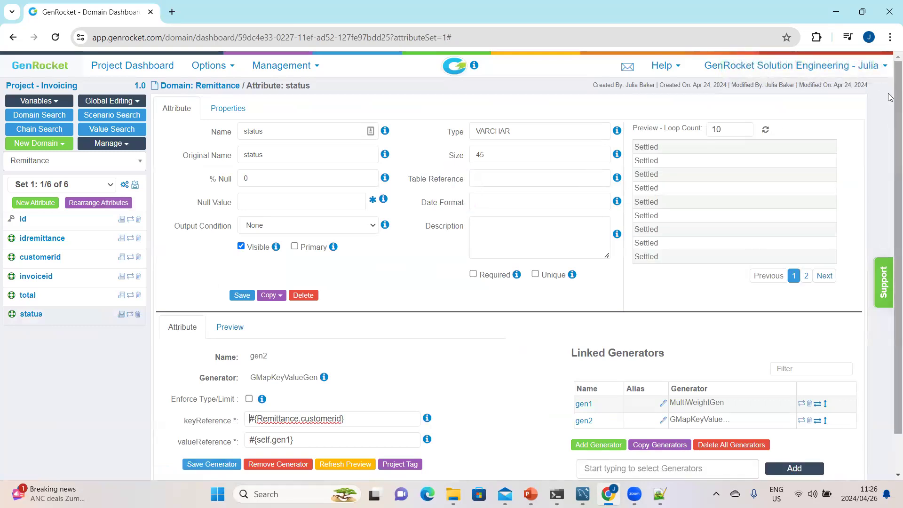
{"action": "left_click", "coordinate": [688, 2]}
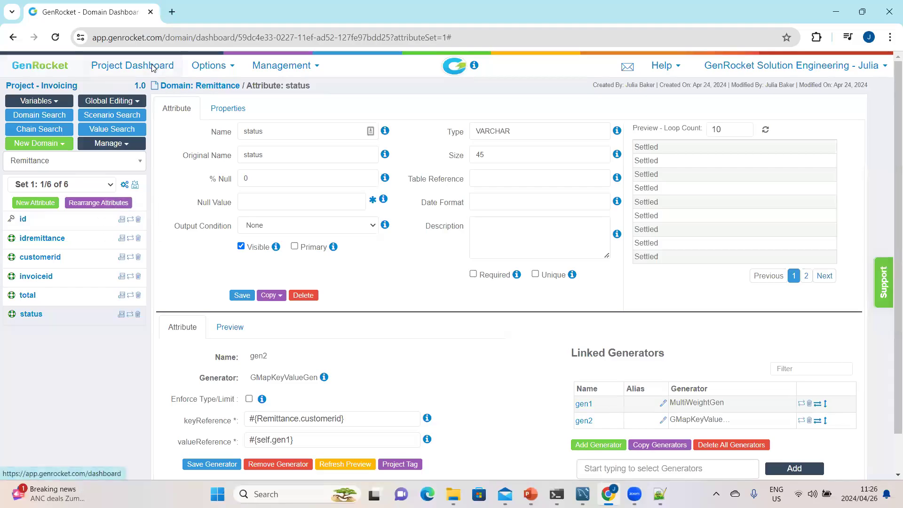
Step: Return to the project dashboard, switch to the Customer project and open the G-Cases library of its version 1.0
{"action": "left_click", "coordinate": [153, 68]}
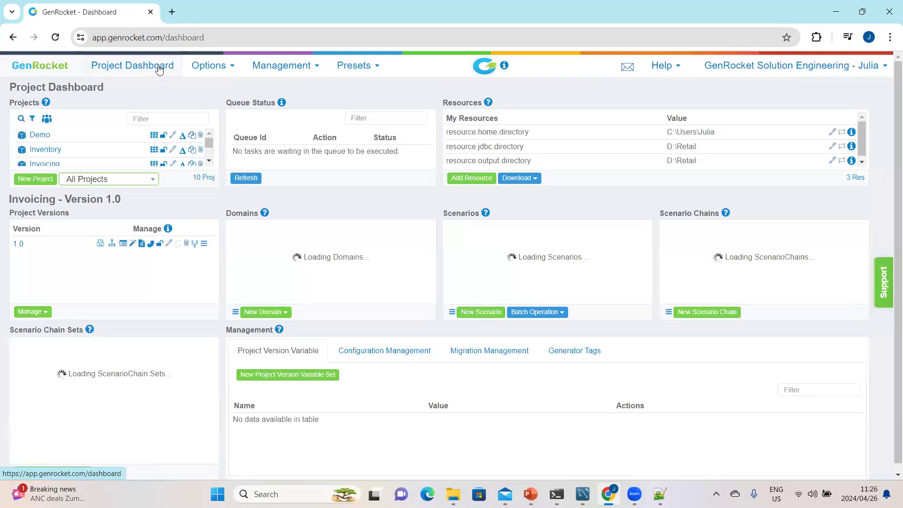
{"action": "scroll", "coordinate": [208, 155], "scroll_direction": "down", "scroll_amount": 1}
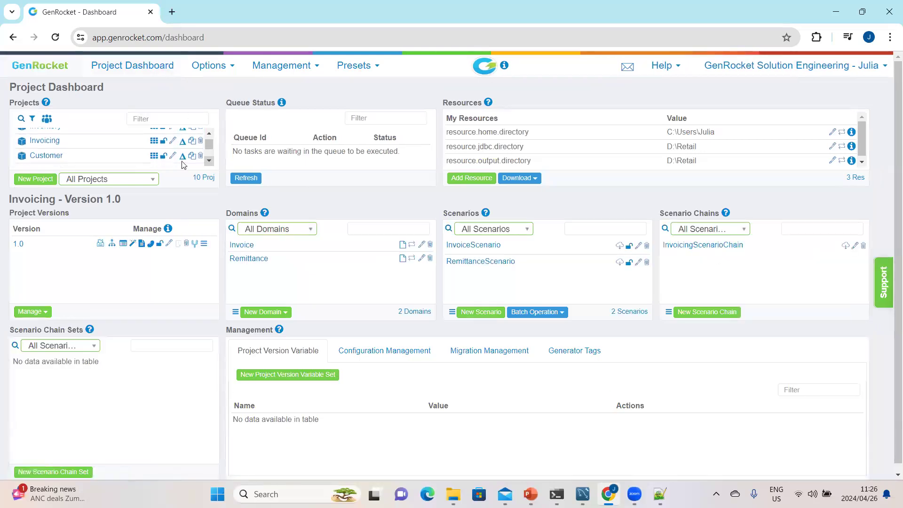
{"action": "left_click", "coordinate": [46, 156]}
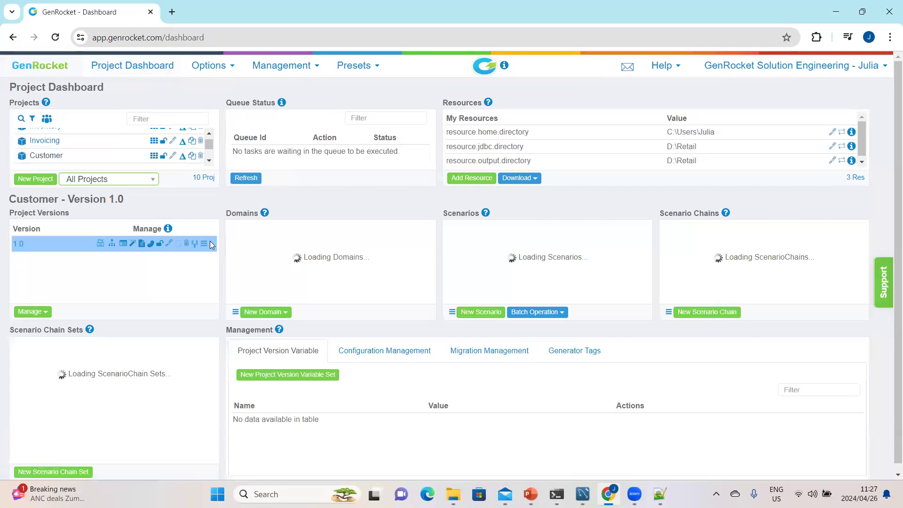
{"action": "left_click", "coordinate": [203, 243]}
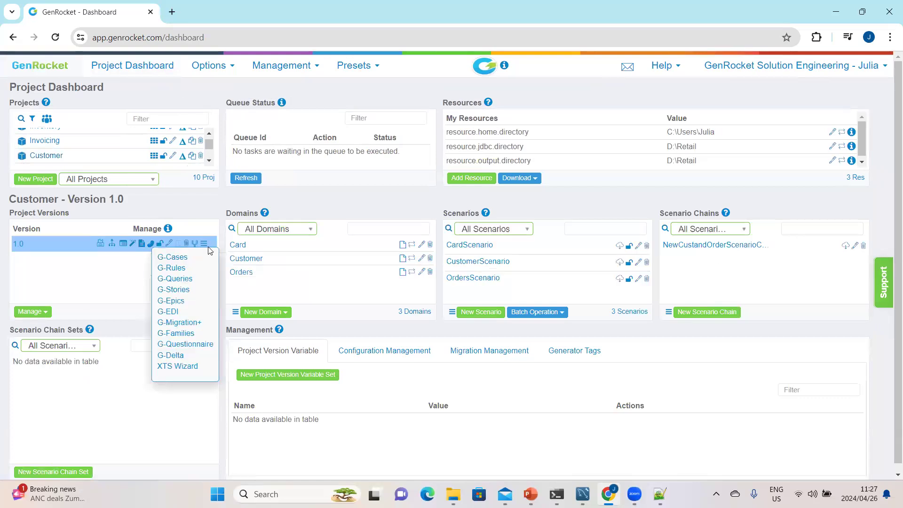
{"action": "left_click", "coordinate": [173, 258]}
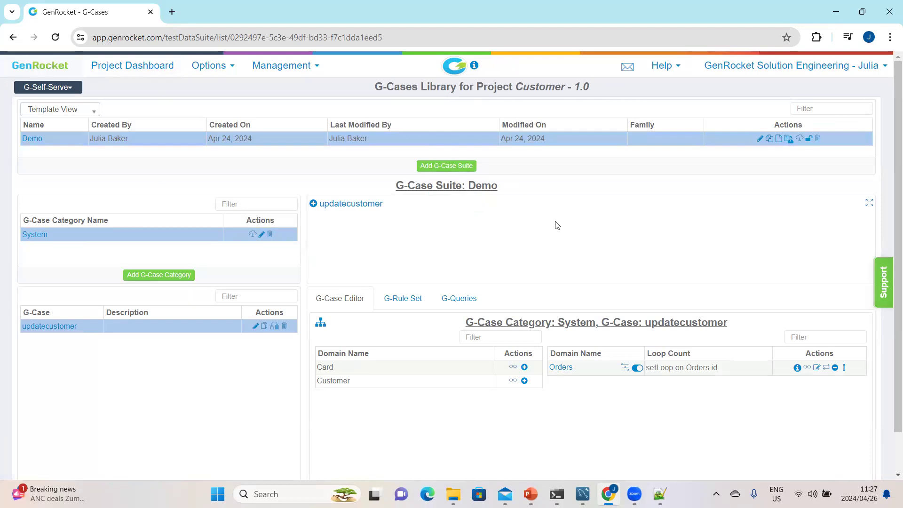
Step: Review the names offered for a new G-Case category without creating one
{"action": "left_click", "coordinate": [159, 274]}
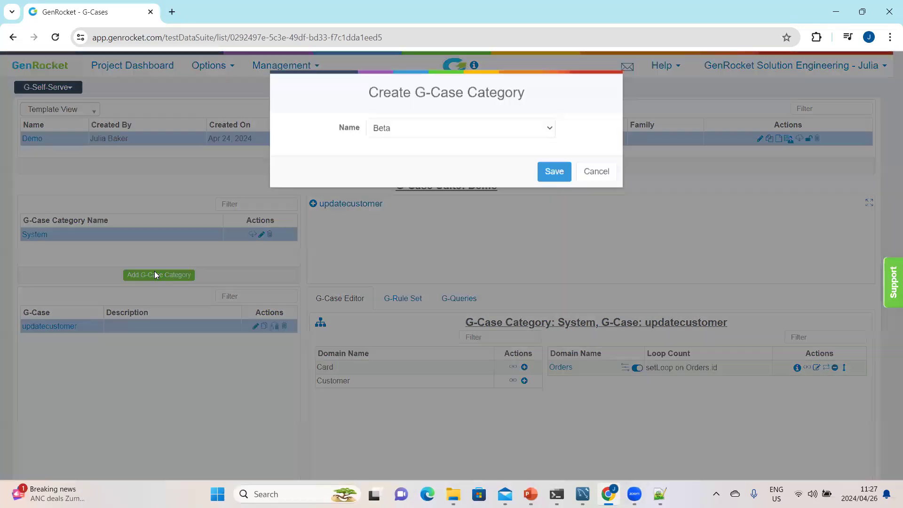
{"action": "left_click", "coordinate": [453, 132]}
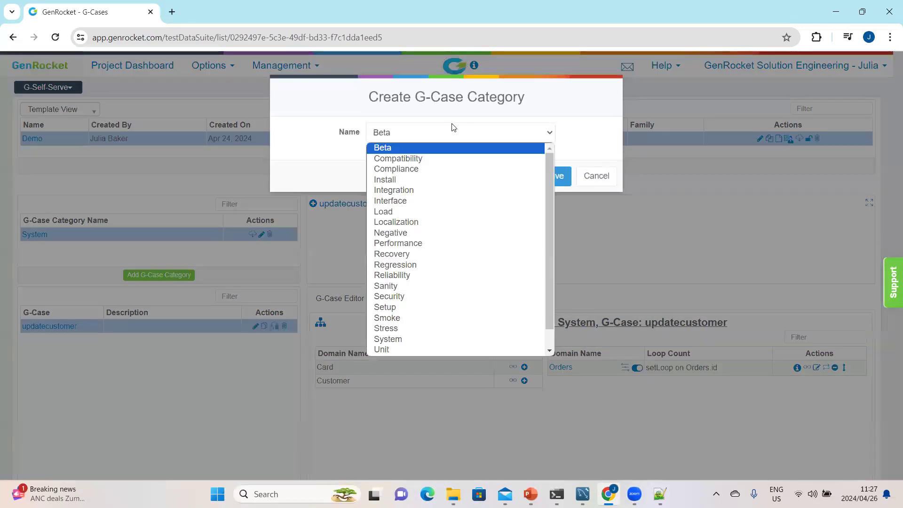
{"action": "left_click", "coordinate": [596, 176]}
Step: Open the updatecustomer G-Case's Orders domain and examine the mapKeyName and keyReference of the orderid attribute's GMapGetGen generator
{"action": "scroll", "coordinate": [192, 354], "scroll_direction": "down", "scroll_amount": 1}
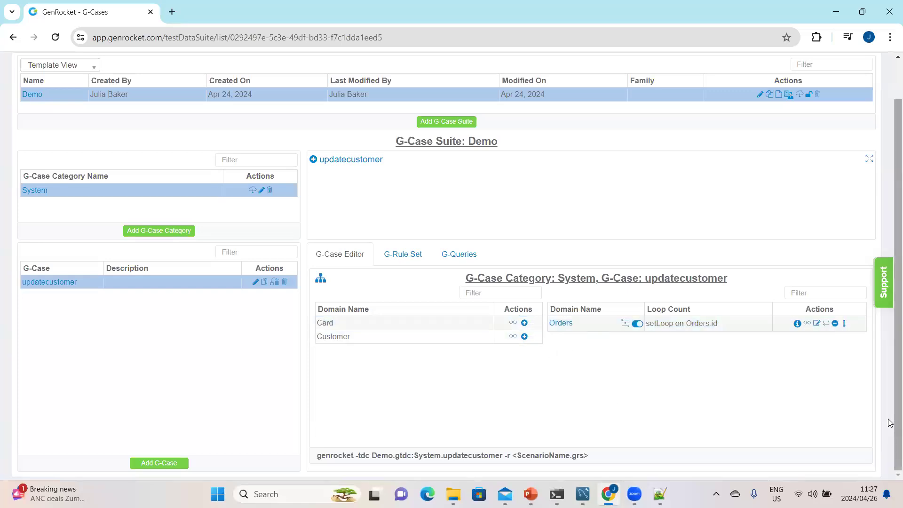
{"action": "left_click", "coordinate": [816, 323]}
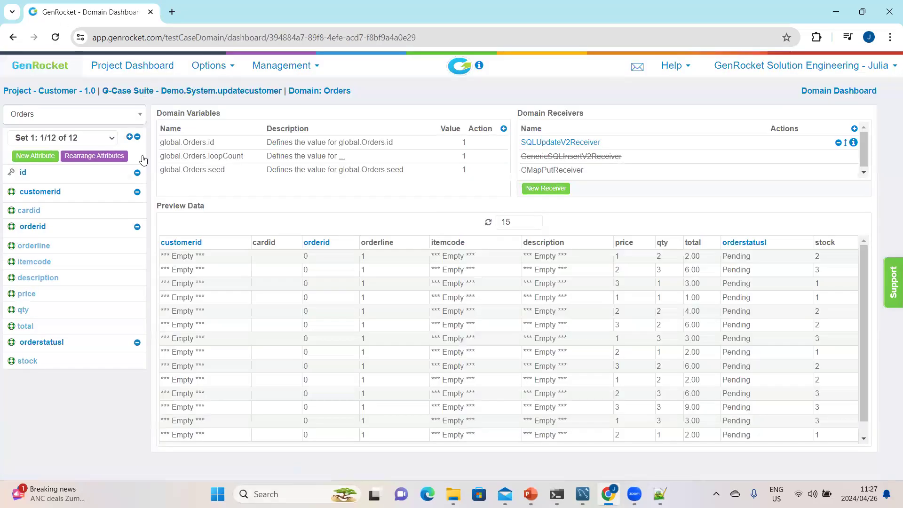
{"action": "left_click", "coordinate": [33, 231]}
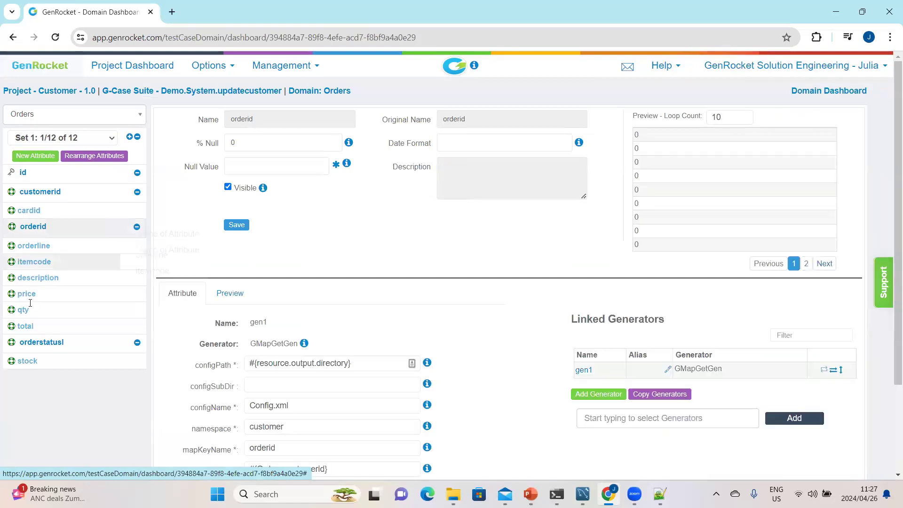
{"action": "scroll", "coordinate": [487, 365], "scroll_direction": "down", "scroll_amount": 1}
{"action": "scroll", "coordinate": [488, 346], "scroll_direction": "down", "scroll_amount": 1}
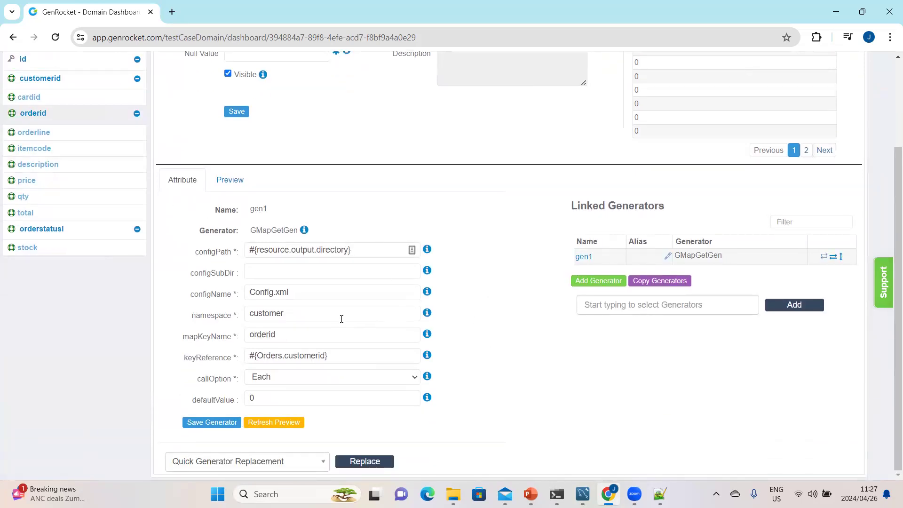
{"action": "left_click", "coordinate": [363, 352]}
{"action": "left_click", "coordinate": [355, 330]}
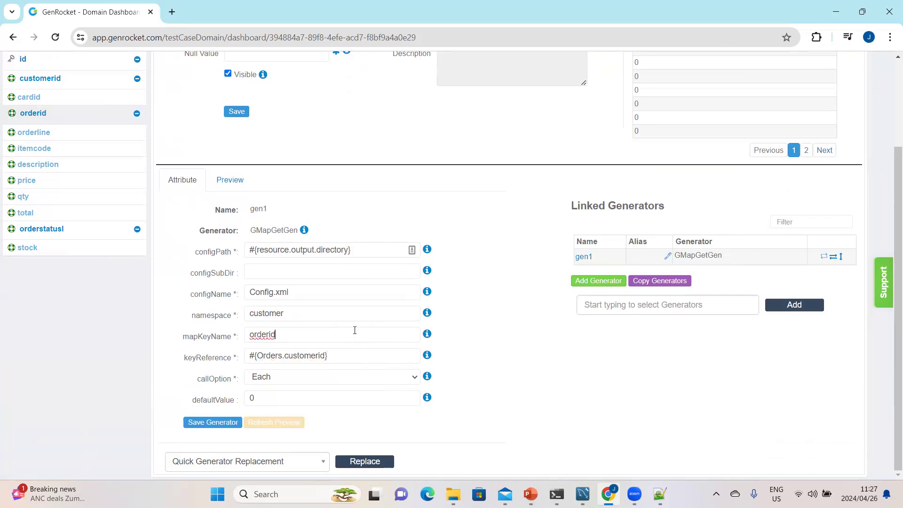
Step: Open the orderstatusl attribute and examine its EvalCaseGen generator's equation, caseTrue and caseFalse parameters
{"action": "left_click", "coordinate": [41, 230]}
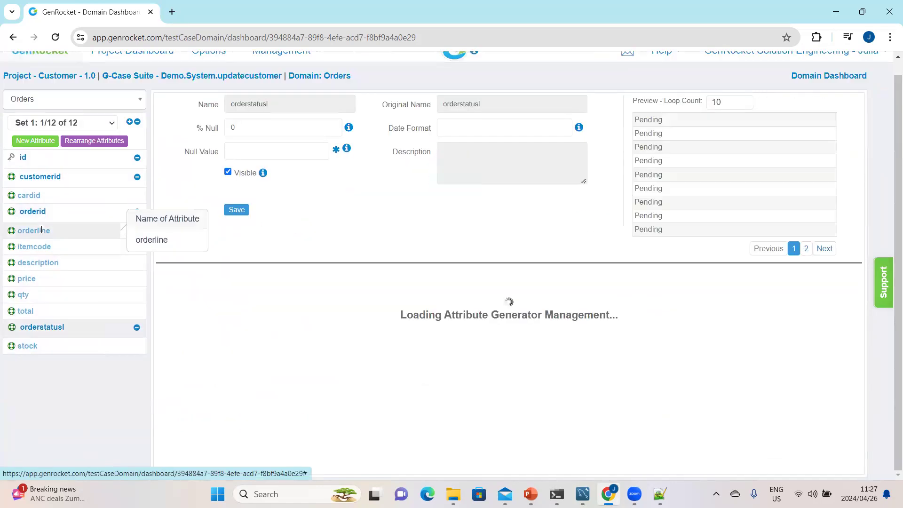
{"action": "scroll", "coordinate": [101, 379], "scroll_direction": "down", "scroll_amount": 3}
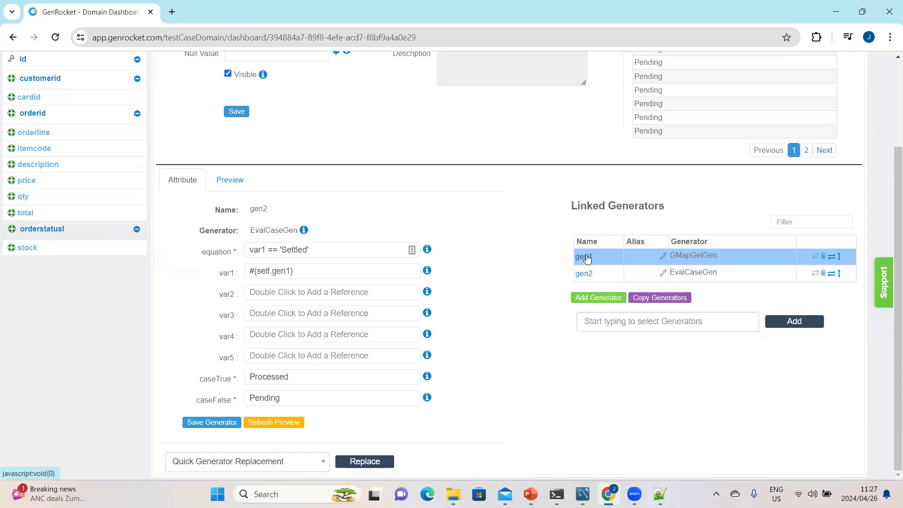
{"action": "left_click", "coordinate": [322, 250]}
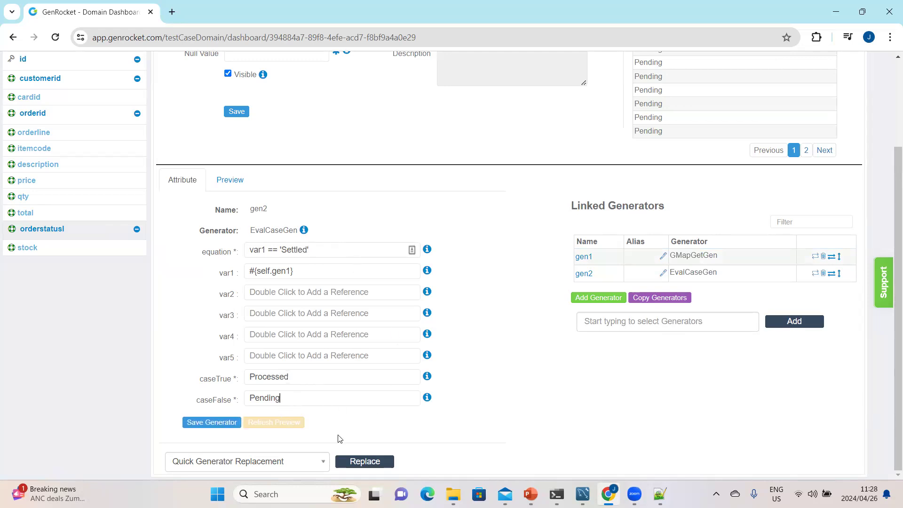
Step: Return to the G-Case's Orders domain overview and review the SQLUpdateV2Receiver's resourcePath and resourceName parameters
{"action": "scroll", "coordinate": [508, 343], "scroll_direction": "up", "scroll_amount": 3}
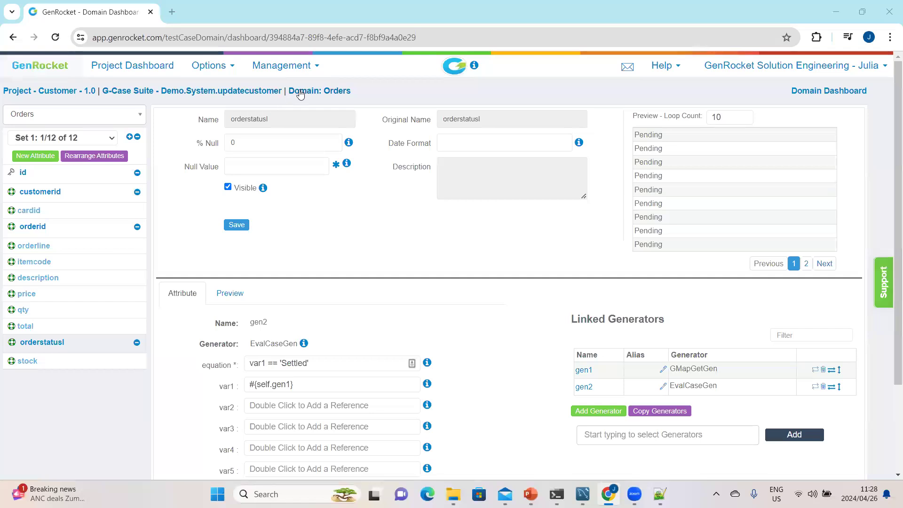
{"action": "left_click", "coordinate": [301, 93]}
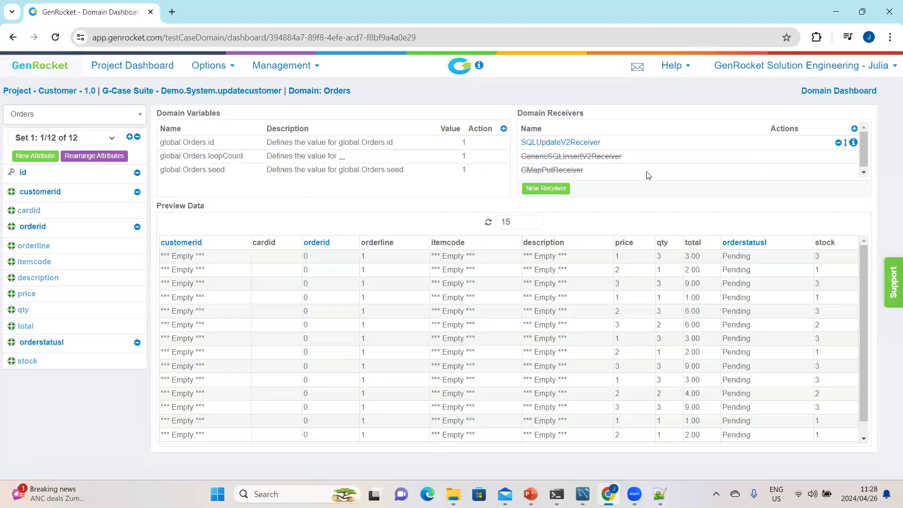
{"action": "left_click", "coordinate": [560, 143]}
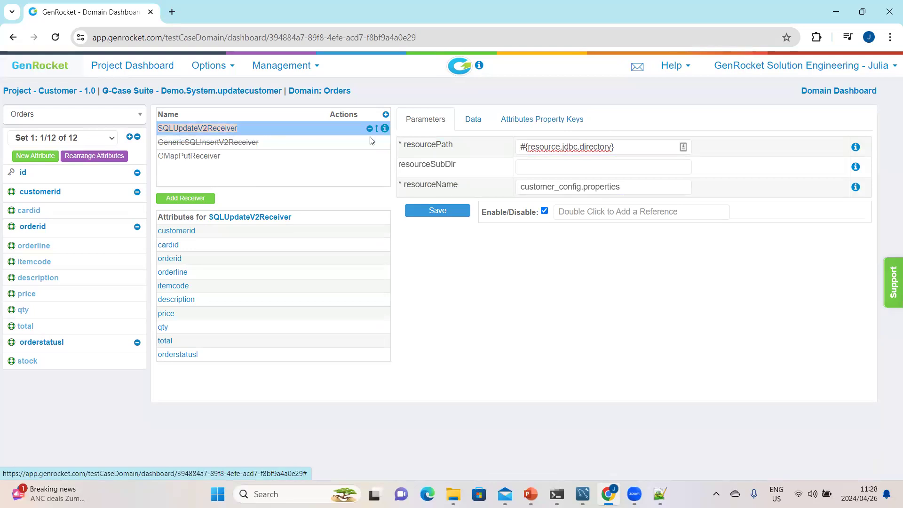
{"action": "left_click", "coordinate": [631, 191]}
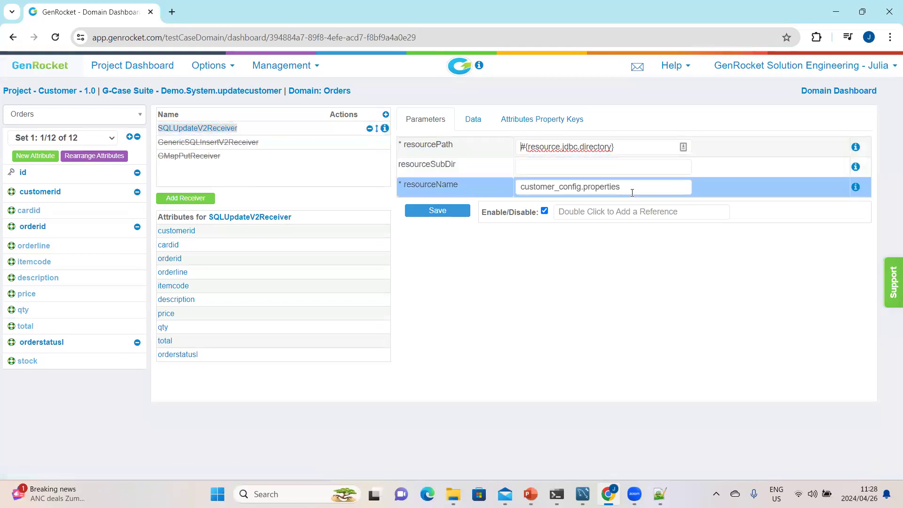
Step: Review the SQLUpdateV2Receiver's attribute-to-variable assignments and highlight its SQL UPDATE statement
{"action": "left_click", "coordinate": [545, 119]}
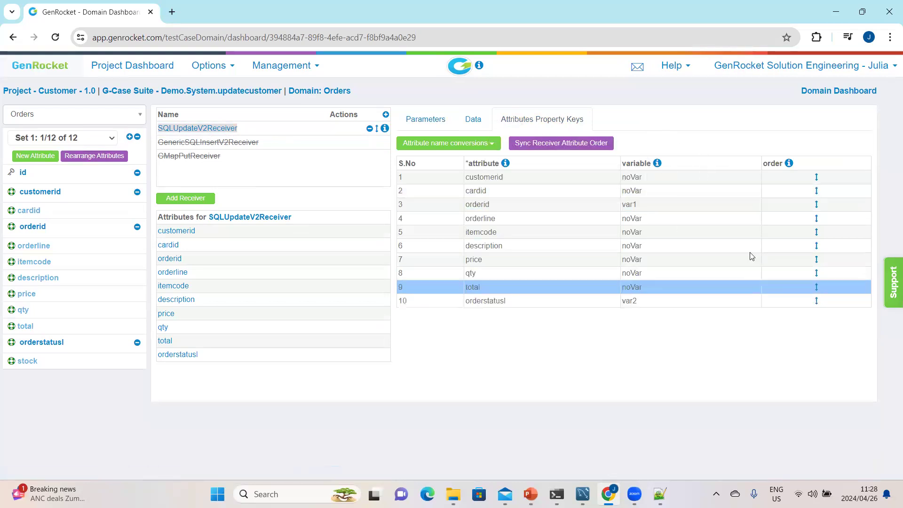
{"action": "left_click", "coordinate": [481, 118]}
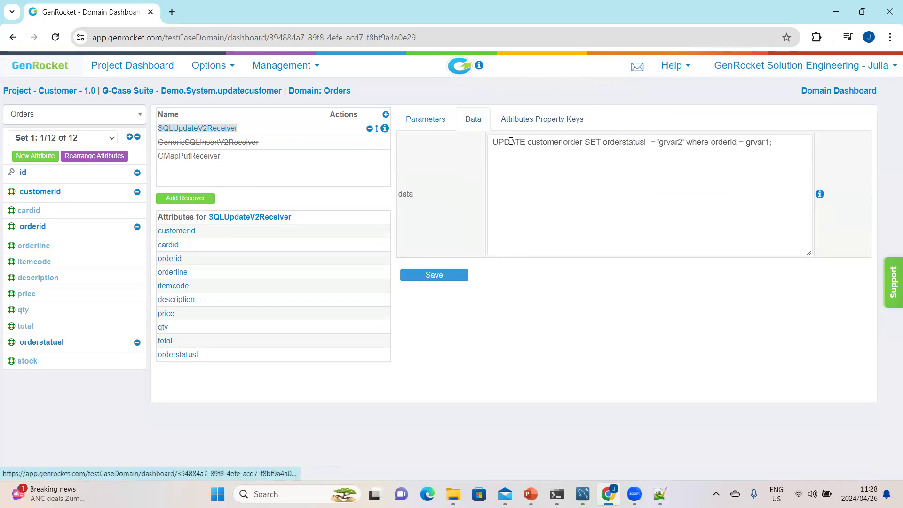
{"action": "left_click_drag", "start_coordinate": [492, 143], "coordinate": [789, 150]}
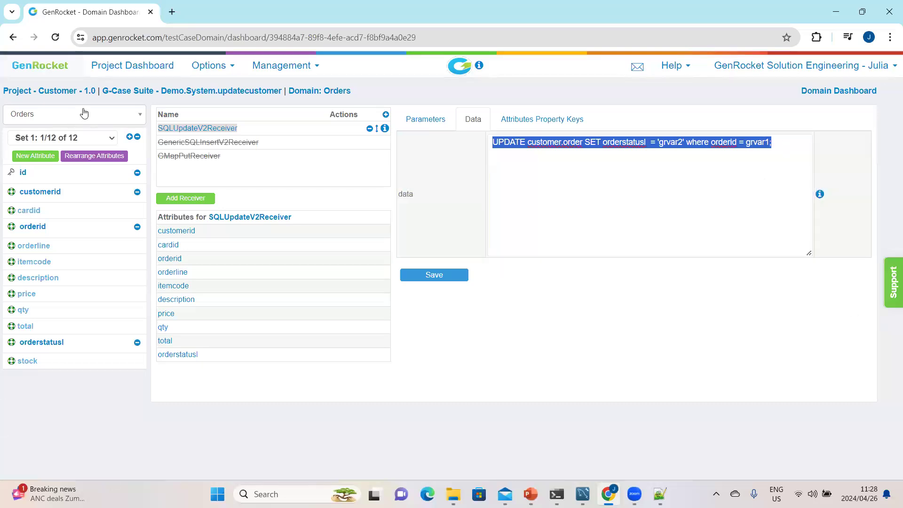
Step: Return to the Customer project's G-Cases library and review the updatecustomer G-Case
{"action": "left_click", "coordinate": [211, 92]}
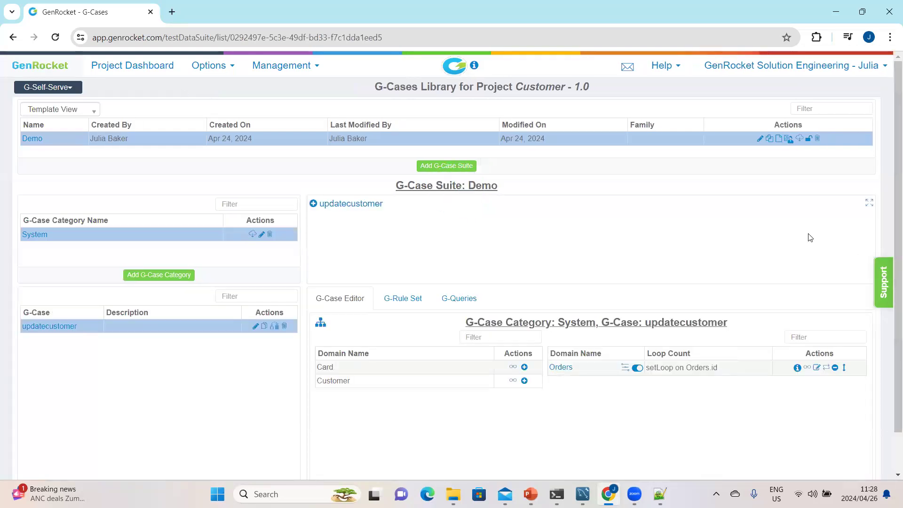
{"action": "scroll", "coordinate": [800, 183], "scroll_direction": "down", "scroll_amount": 1}
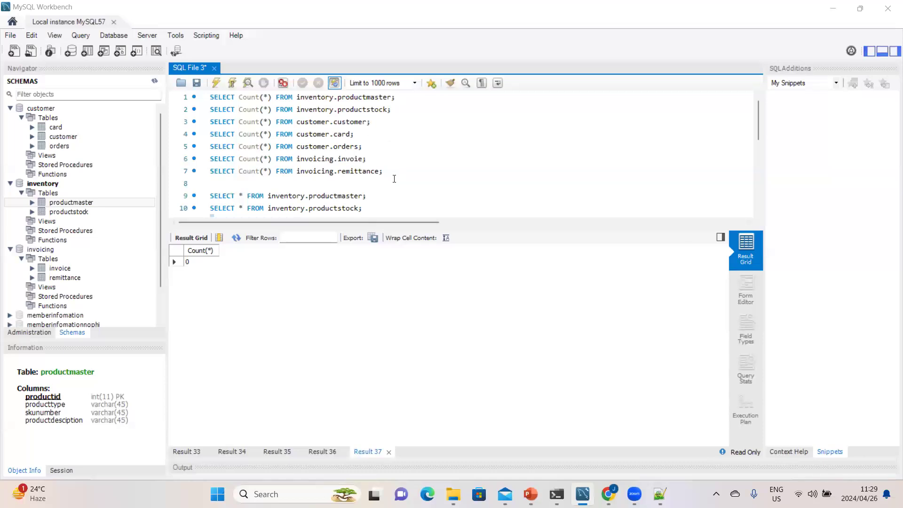
Step: In MySQL Workbench, run the seven Count(*) queries on the inventory, customer and invoicing tables and check each result
{"action": "left_click_drag", "start_coordinate": [395, 172], "coordinate": [232, 85]}
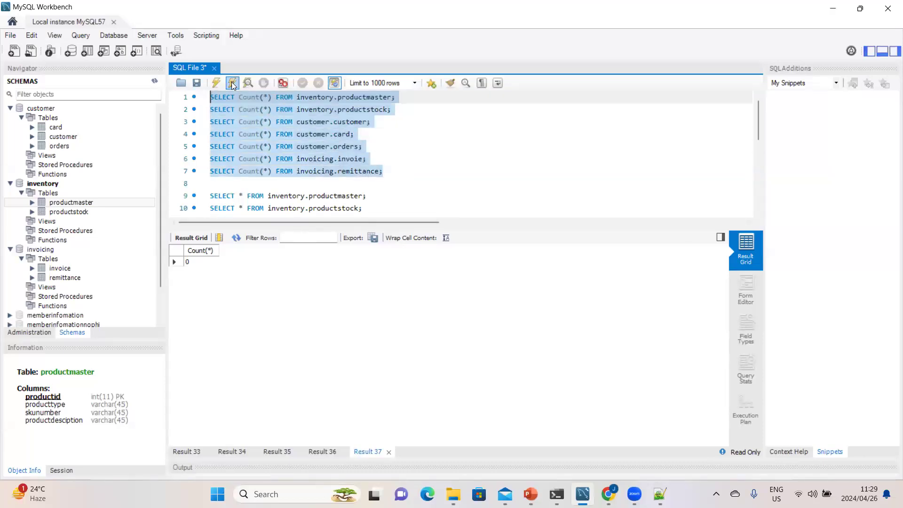
{"action": "left_click", "coordinate": [216, 83]}
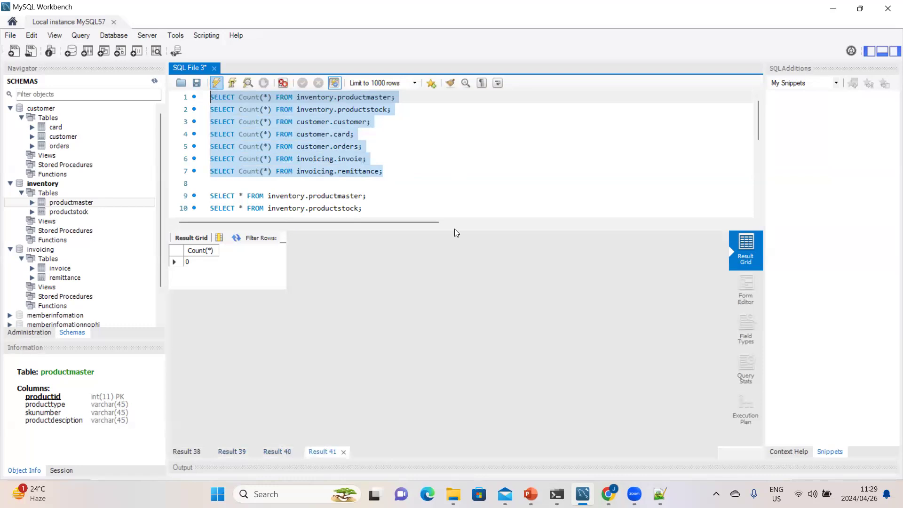
{"action": "left_click", "coordinate": [190, 452]}
{"action": "left_click", "coordinate": [235, 451]}
{"action": "left_click", "coordinate": [277, 452]}
{"action": "left_click", "coordinate": [322, 451]}
{"action": "left_click", "coordinate": [369, 450]}
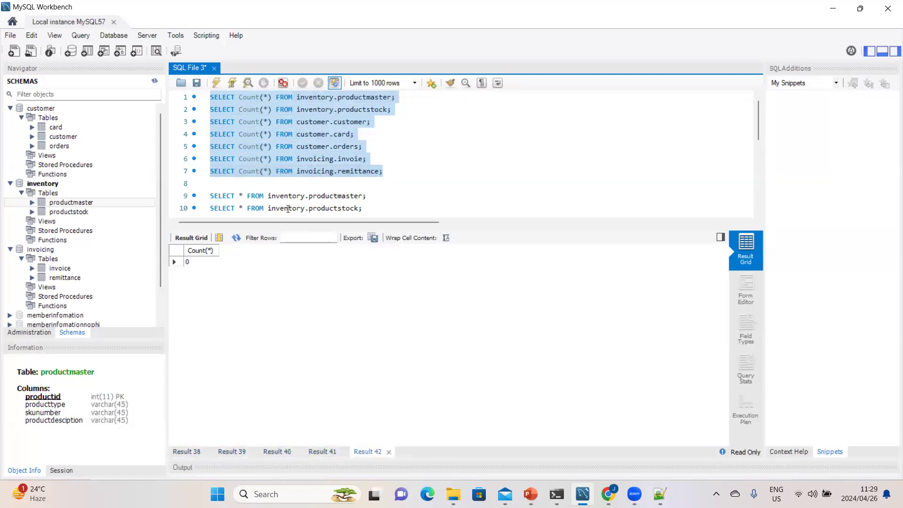
Step: Switch to the D:\Retail folder in File Explorer and open a PowerShell window in that folder
{"action": "left_click", "coordinate": [453, 495]}
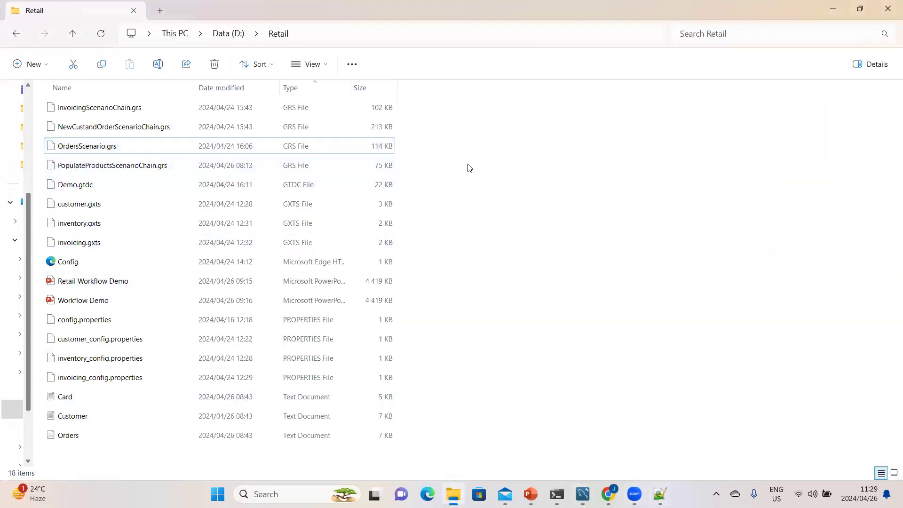
{"action": "right_click", "coordinate": [469, 168]}
{"action": "left_click", "coordinate": [523, 302]}
{"action": "left_click", "coordinate": [555, 491]}
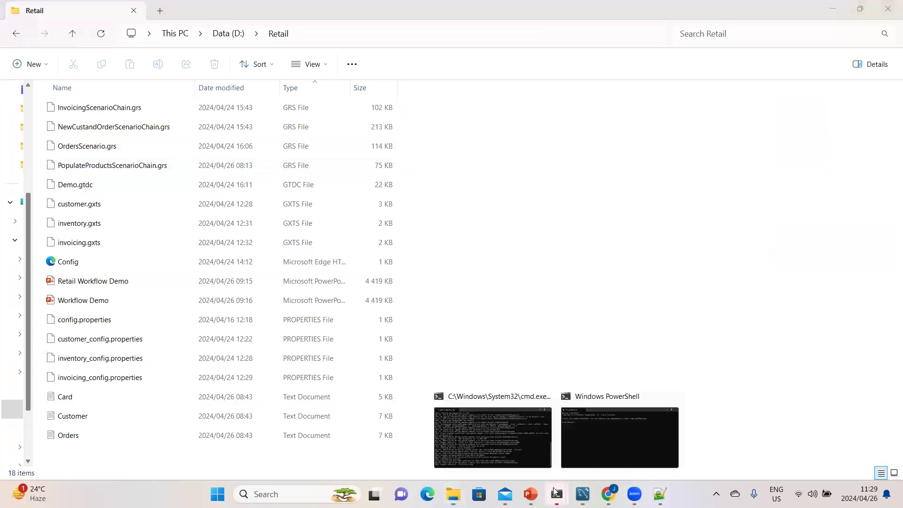
{"action": "left_click", "coordinate": [595, 439]}
Step: Run the product population scenario chain with the command genrocket -r PopulateProductsScenarioChain.grs
{"action": "type", "text": "genrocket"}
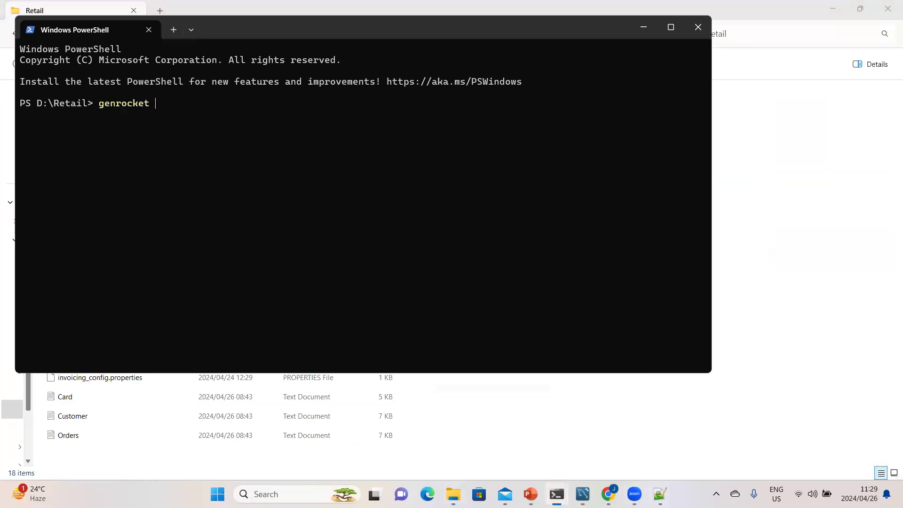
{"action": "type", "text": " -r .\\"}
{"action": "type", "text": "P"}
{"action": "type", "text": "op"}
{"action": "key", "text": "Tab"}
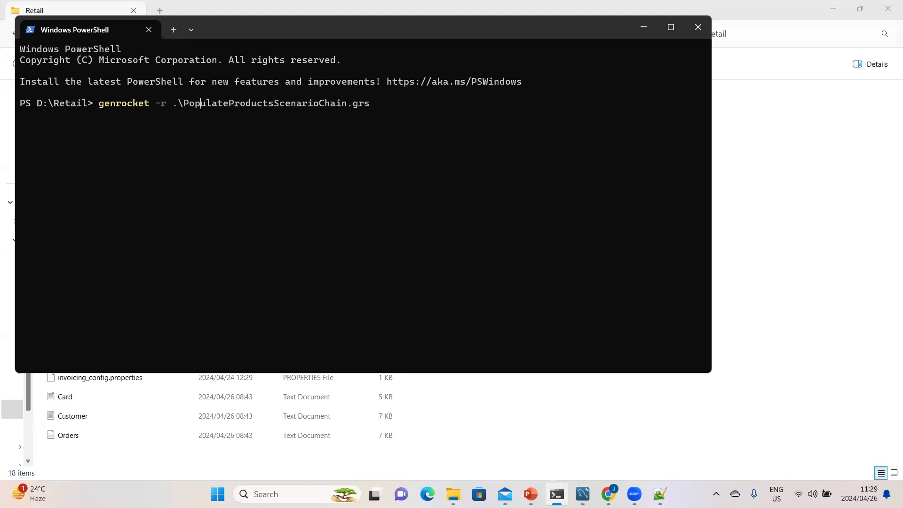
{"action": "key", "text": "BackSpace"}
{"action": "key", "text": "BackSpace"}
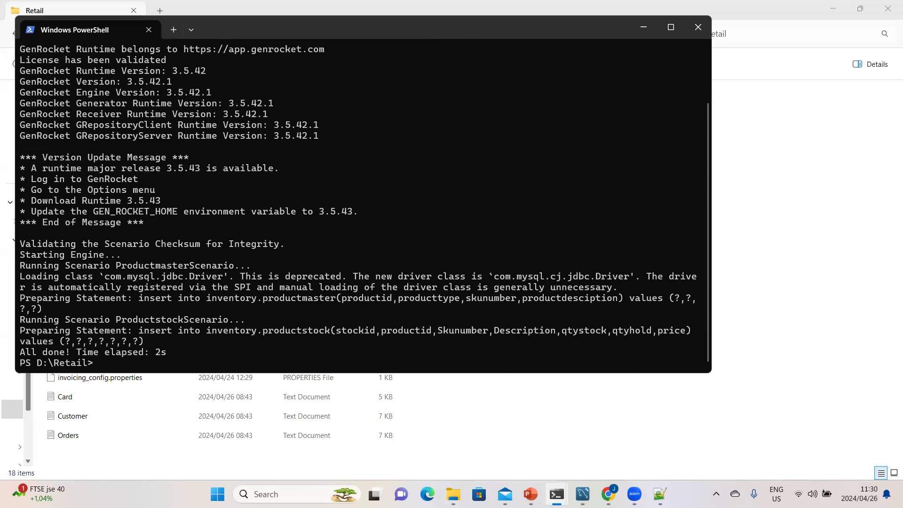
Step: Run the new customer and order scenario chain with the command genrocket -r NewCustandOrderScenarioChain.grs
{"action": "key", "text": "Up"}
{"action": "key", "text": "BackSpace"}
{"action": "key", "text": "BackSpace"}
{"action": "key", "text": "BackSpace"}
{"action": "key", "text": "BackSpace"}
{"action": "key", "text": "BackSpace"}
{"action": "key", "text": "BackSpace"}
{"action": "key", "text": "BackSpace"}
{"action": "key", "text": "BackSpace"}
{"action": "key", "text": "BackSpace"}
{"action": "key", "text": "BackSpace"}
{"action": "key", "text": "BackSpace"}
{"action": "key", "text": "BackSpace"}
{"action": "key", "text": "BackSpace"}
{"action": "key", "text": "BackSpace"}
{"action": "key", "text": "BackSpace"}
{"action": "key", "text": "BackSpace"}
{"action": "key", "text": "BackSpace"}
{"action": "key", "text": "BackSpace"}
{"action": "key", "text": "BackSpace"}
{"action": "key", "text": "BackSpace"}
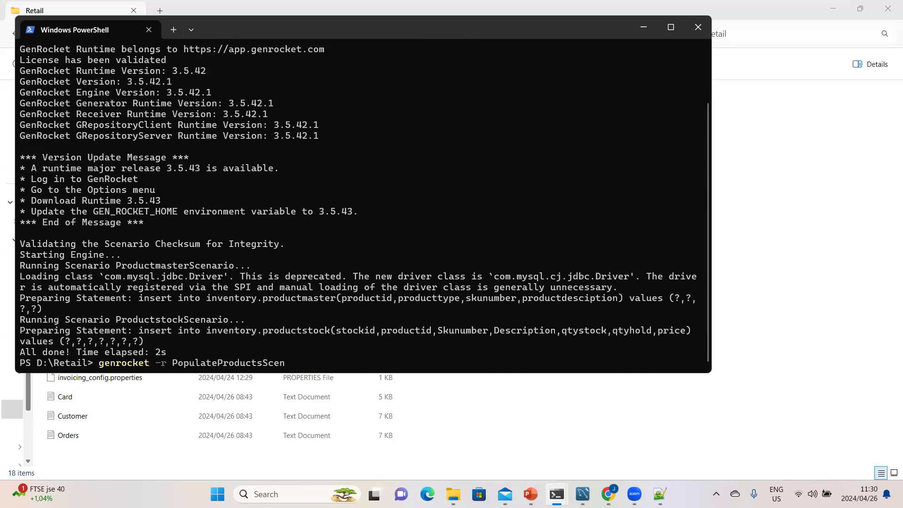
{"action": "key", "text": "BackSpace"}
{"action": "key", "text": "BackSpace"}
{"action": "key", "text": "BackSpace"}
{"action": "key", "text": "BackSpace"}
{"action": "key", "text": "BackSpace"}
{"action": "type", "text": "New"}
{"action": "key", "text": "Tab"}
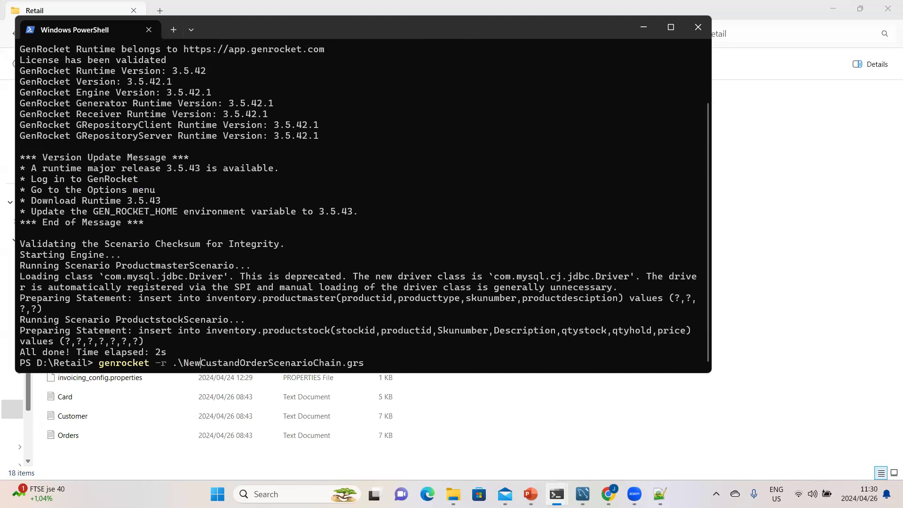
{"action": "key", "text": "BackSpace"}
{"action": "key", "text": "BackSpace"}
{"action": "key", "text": "Return"}
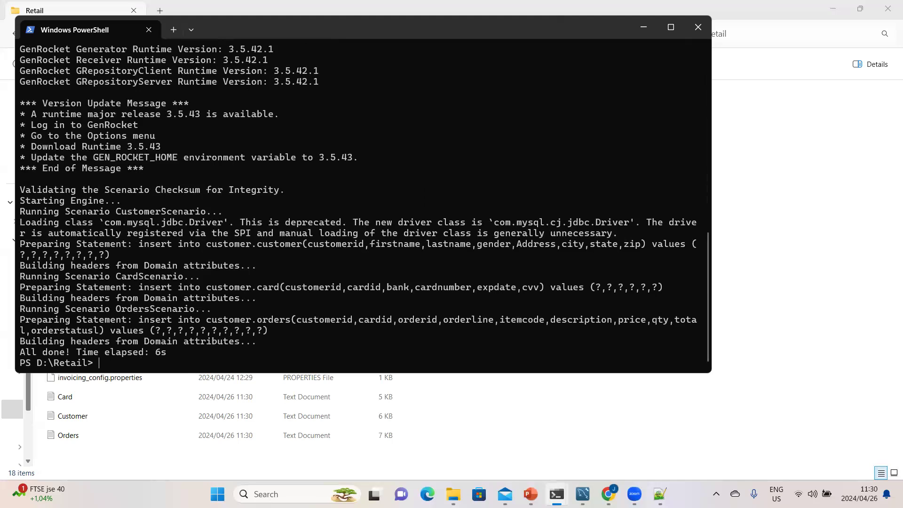
Step: Run the invoicing scenario chain with the command genrocket -r InvoicingScenarioChain.grs
{"action": "key", "text": "Up"}
{"action": "key", "text": "BackSpace"}
{"action": "key", "text": "BackSpace"}
{"action": "key", "text": "BackSpace"}
{"action": "key", "text": "BackSpace"}
{"action": "key", "text": "BackSpace"}
{"action": "key", "text": "BackSpace"}
{"action": "key", "text": "BackSpace"}
{"action": "key", "text": "BackSpace"}
{"action": "key", "text": "BackSpace"}
{"action": "key", "text": "BackSpace"}
{"action": "key", "text": "BackSpace"}
{"action": "key", "text": "BackSpace"}
{"action": "key", "text": "BackSpace"}
{"action": "key", "text": "BackSpace"}
{"action": "key", "text": "BackSpace"}
{"action": "key", "text": "BackSpace"}
{"action": "key", "text": "BackSpace"}
{"action": "key", "text": "BackSpace"}
{"action": "key", "text": "BackSpace"}
{"action": "key", "text": "BackSpace"}
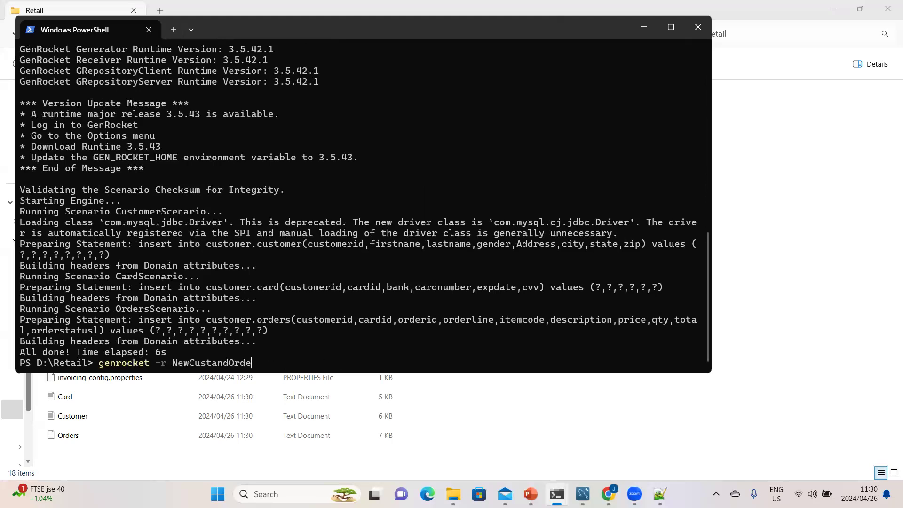
{"action": "key", "text": "BackSpace"}
{"action": "key", "text": "BackSpace"}
{"action": "type", "text": ".\\in"}
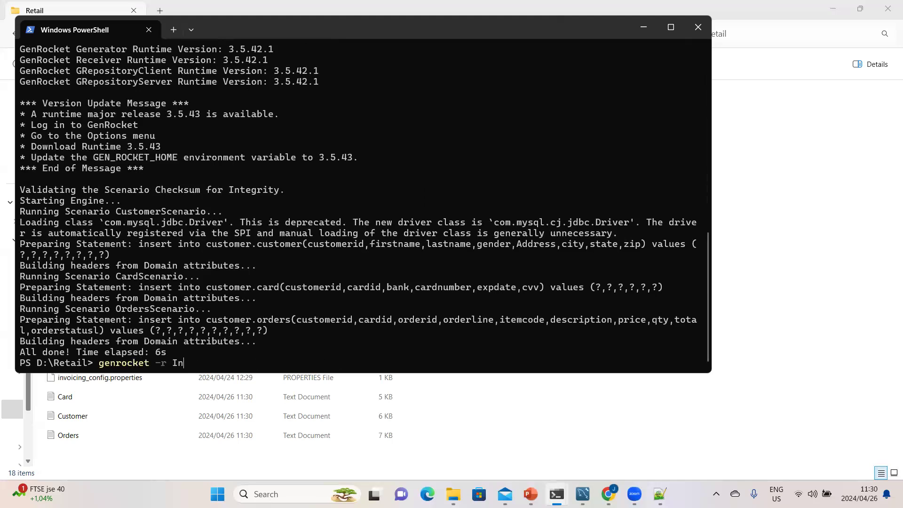
{"action": "key", "text": "Tab"}
{"action": "key", "text": "Tab"}
{"action": "key", "text": "Tab"}
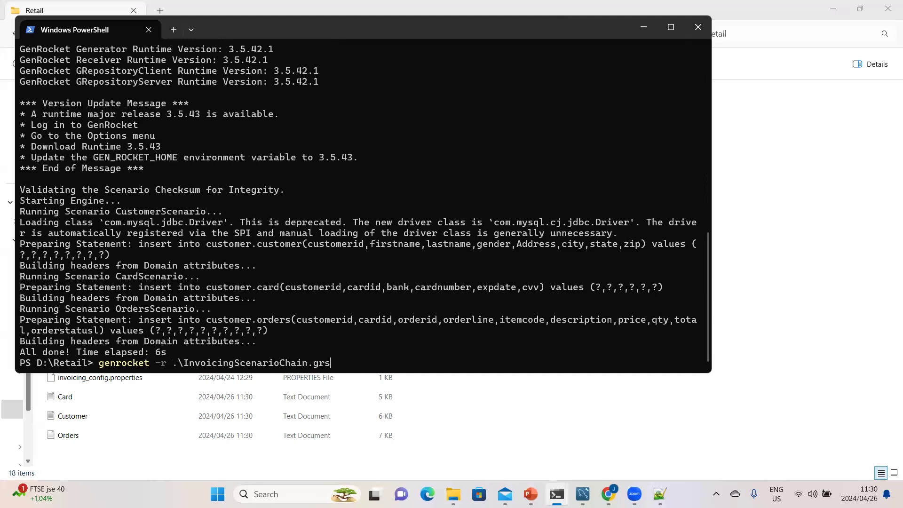
{"action": "key", "text": "BackSpace"}
{"action": "key", "text": "BackSpace"}
{"action": "key", "text": "Return"}
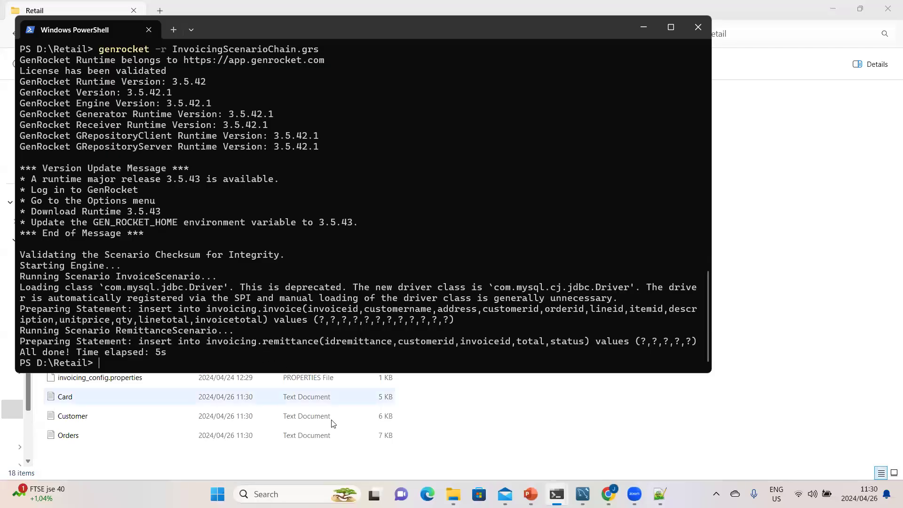
Step: Switch to MySQL Workbench, run the SELECT * queries on inventory.productmaster and inventory.productstock, and view both result sets
{"action": "mouse_move", "coordinate": [582, 494]}
{"action": "left_click", "coordinate": [582, 435]}
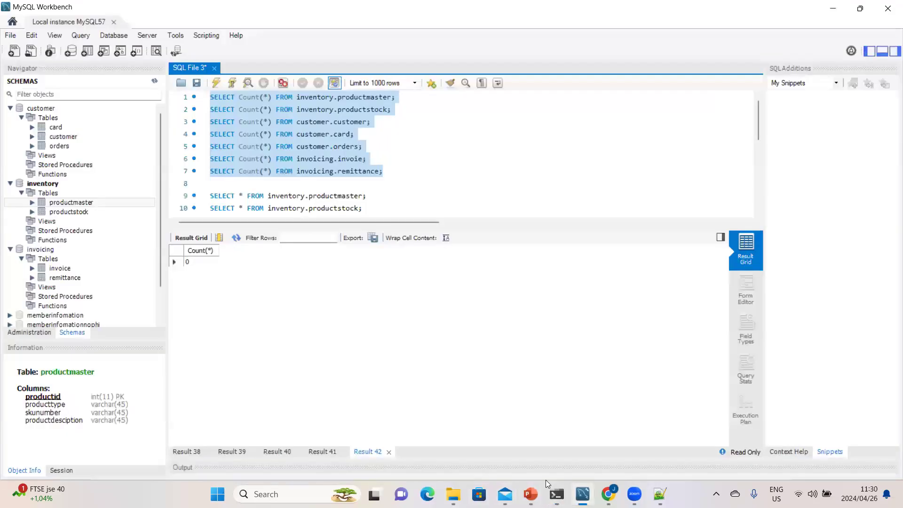
{"action": "left_click_drag", "start_coordinate": [373, 210], "coordinate": [207, 196]}
{"action": "right_click", "coordinate": [200, 197]}
{"action": "left_click", "coordinate": [333, 195]}
{"action": "left_click_drag", "start_coordinate": [368, 209], "coordinate": [211, 197]}
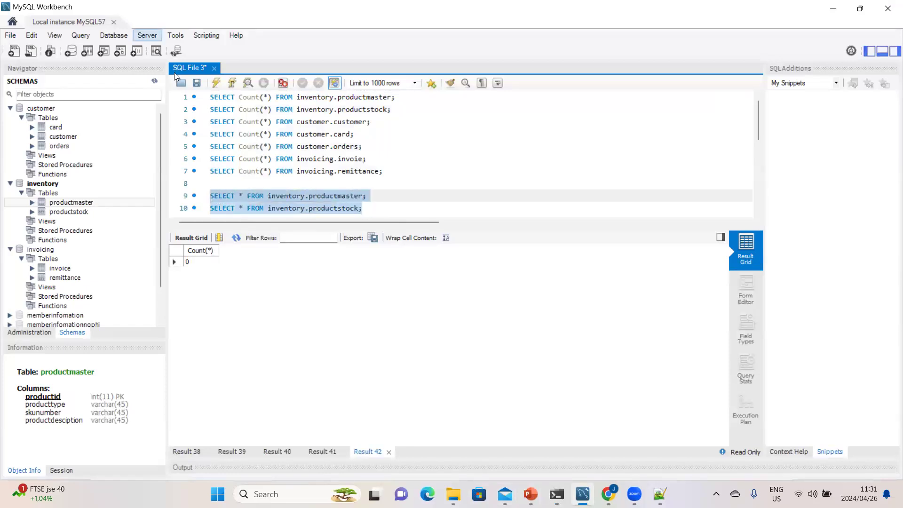
{"action": "left_click", "coordinate": [216, 83]}
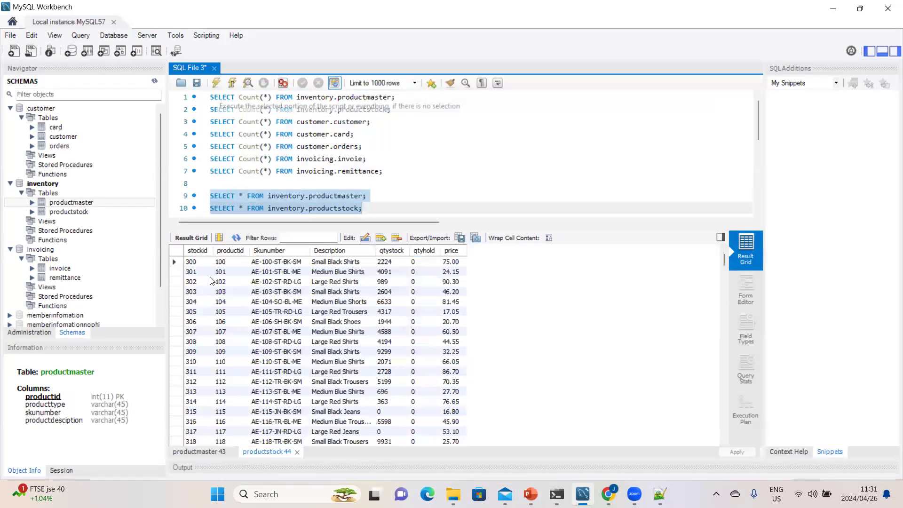
{"action": "left_click", "coordinate": [197, 452]}
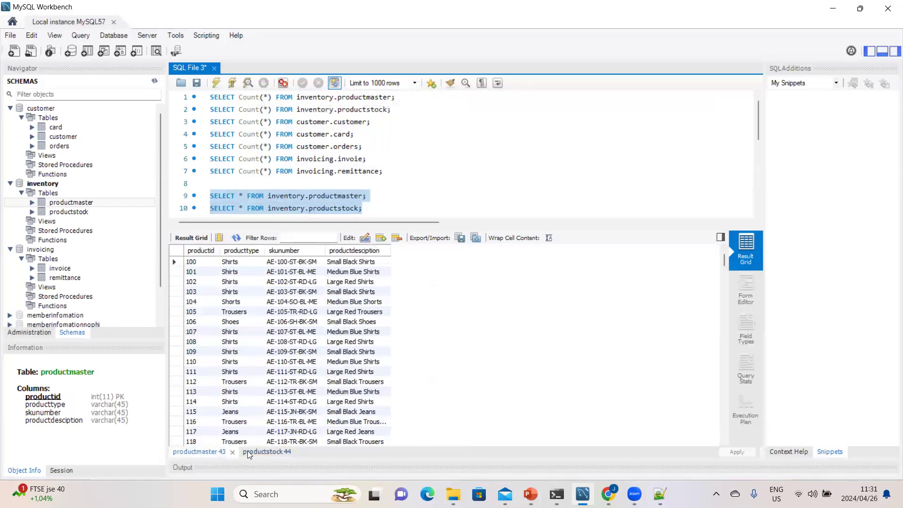
{"action": "left_click", "coordinate": [265, 453]}
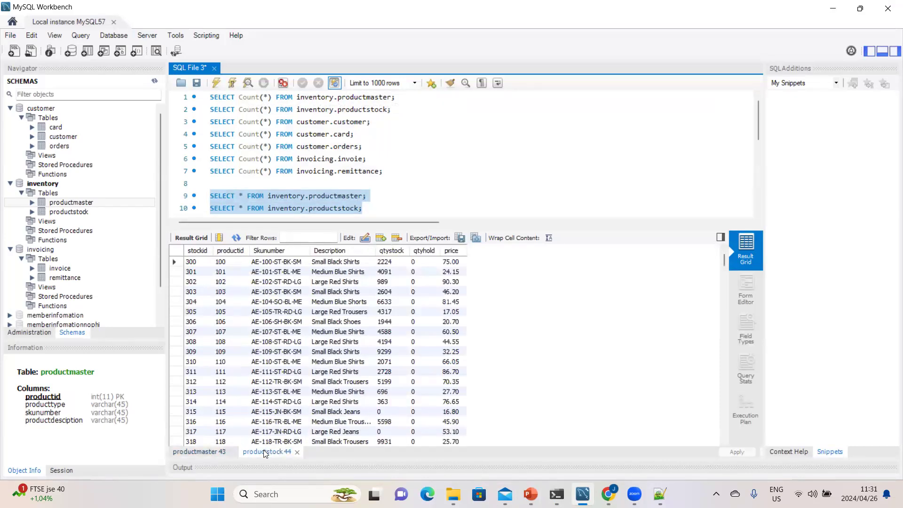
Step: Run the three SELECT * queries on customer.customer, customer.card and customer.orders
{"action": "scroll", "coordinate": [354, 181], "scroll_direction": "down", "scroll_amount": 2}
{"action": "left_click", "coordinate": [344, 186]}
{"action": "left_click_drag", "start_coordinate": [344, 187], "coordinate": [194, 160]}
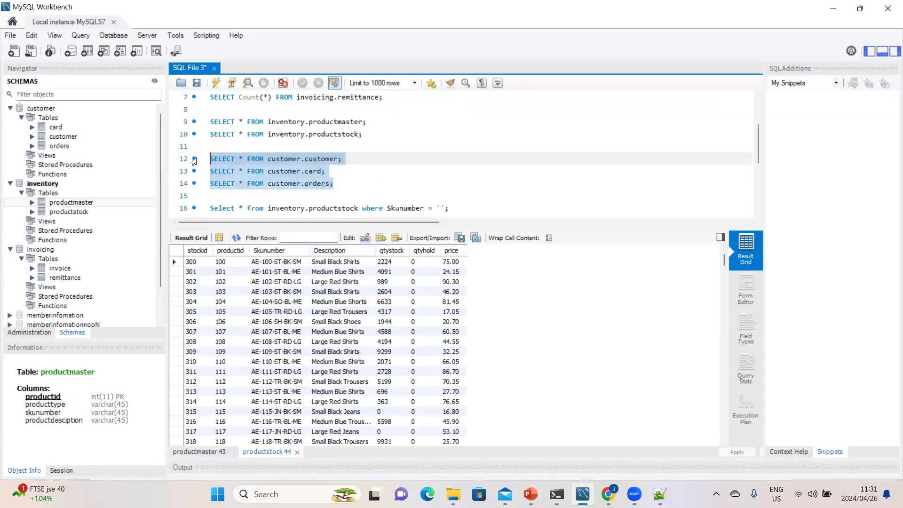
{"action": "left_click", "coordinate": [218, 82]}
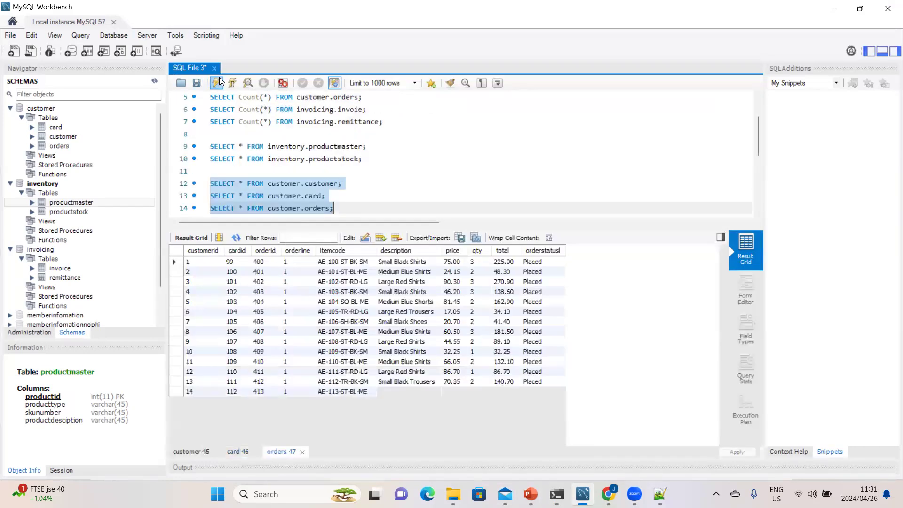
Step: Review the generated rows in the customer, card and orders result sets
{"action": "left_click", "coordinate": [193, 452]}
{"action": "scroll", "coordinate": [210, 349], "scroll_direction": "down", "scroll_amount": 8}
{"action": "scroll", "coordinate": [210, 348], "scroll_direction": "down", "scroll_amount": 13}
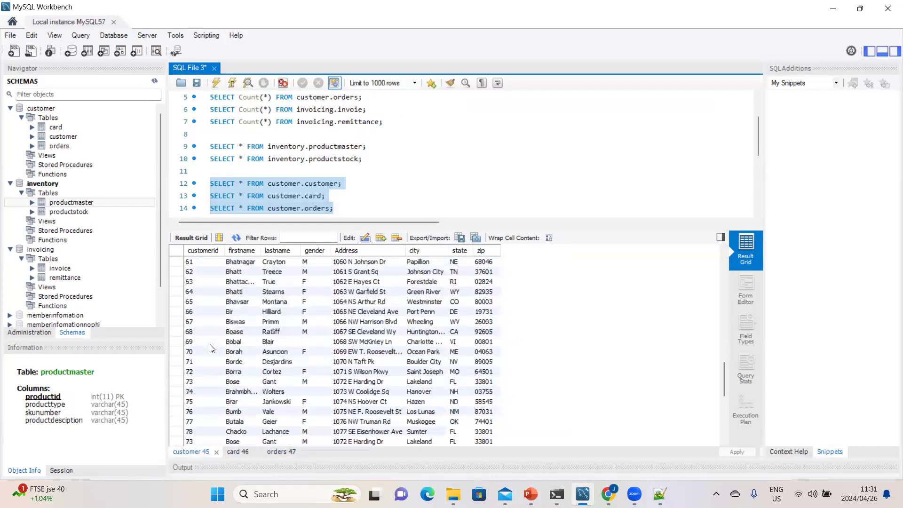
{"action": "left_click", "coordinate": [244, 453]}
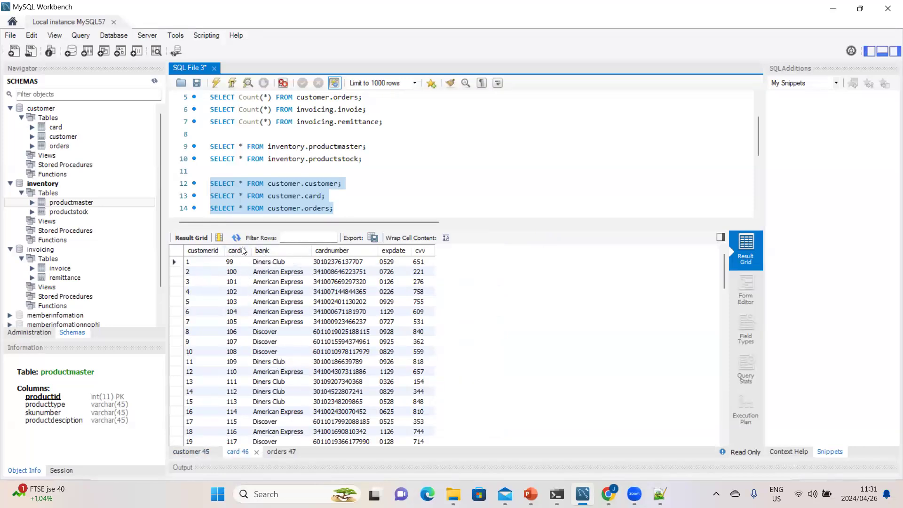
{"action": "left_click", "coordinate": [270, 452]}
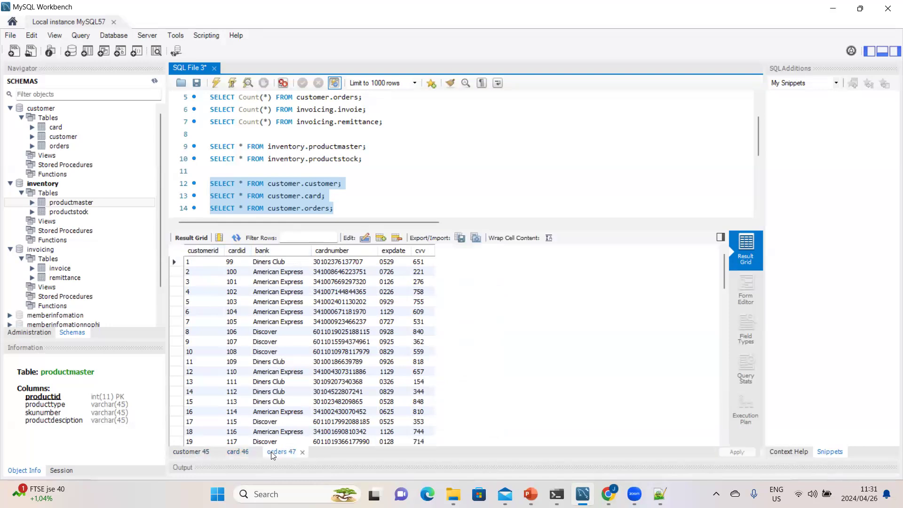
{"action": "scroll", "coordinate": [262, 308], "scroll_direction": "down", "scroll_amount": 5}
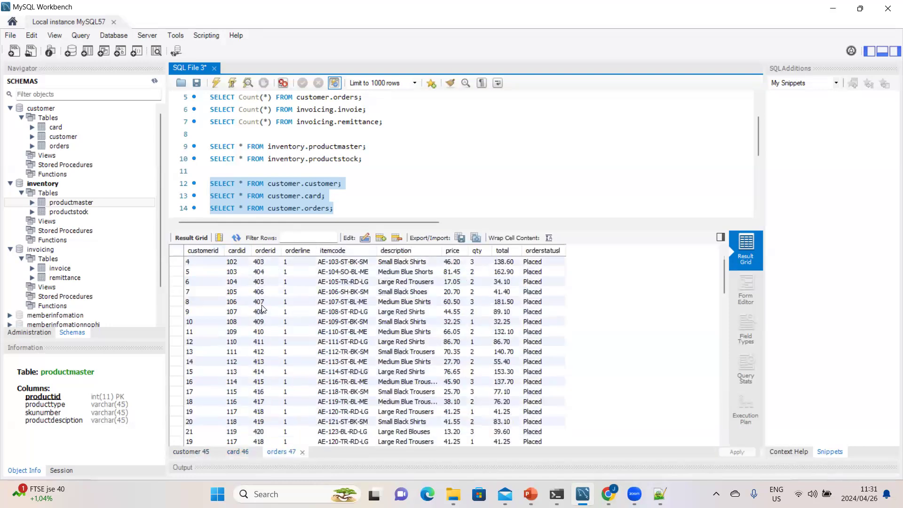
{"action": "scroll", "coordinate": [262, 308], "scroll_direction": "up", "scroll_amount": 5}
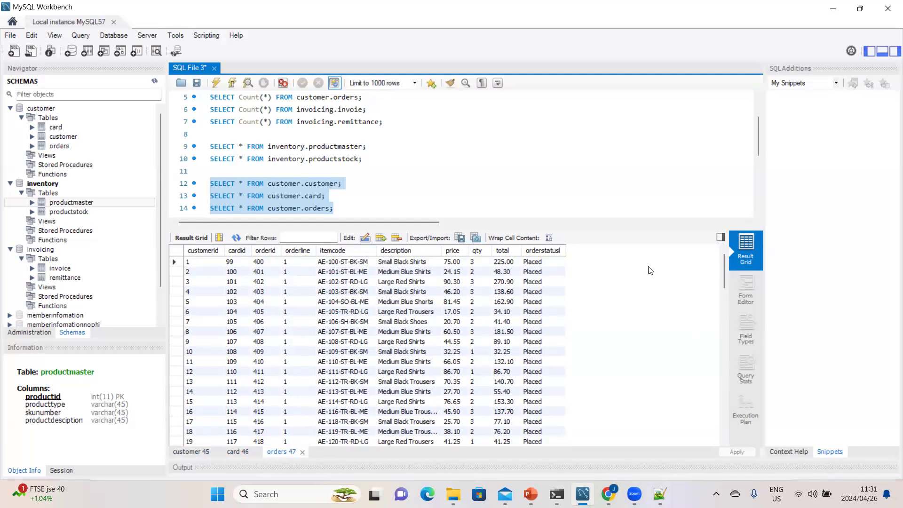
{"action": "scroll", "coordinate": [547, 298], "scroll_direction": "down", "scroll_amount": 6}
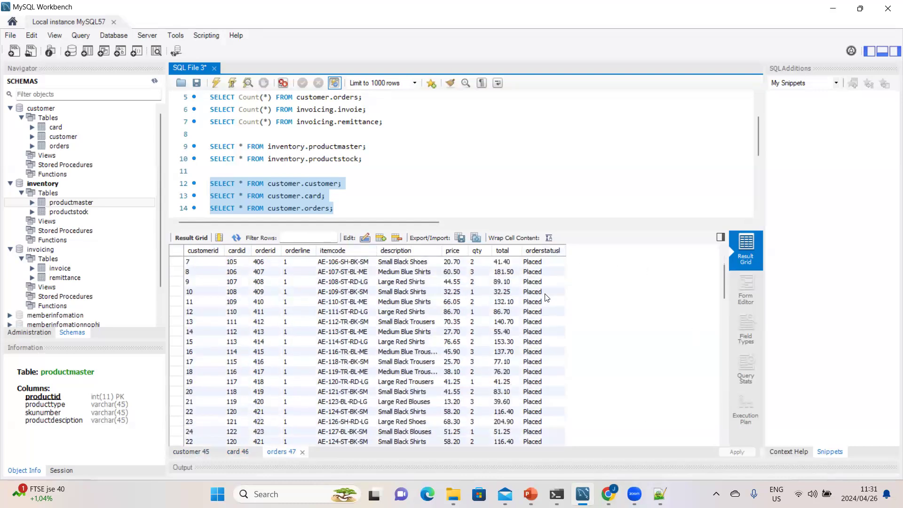
{"action": "scroll", "coordinate": [547, 297], "scroll_direction": "up", "scroll_amount": 6}
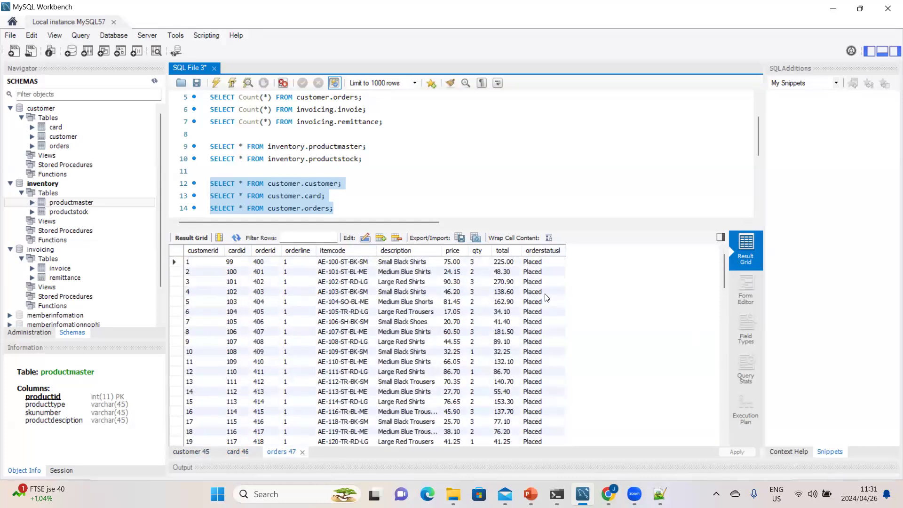
Step: Run the SELECT * queries on invoicing.invoice and invoicing.remittance, and review the invoice rows and remittance statuses
{"action": "scroll", "coordinate": [503, 179], "scroll_direction": "down", "scroll_amount": 1}
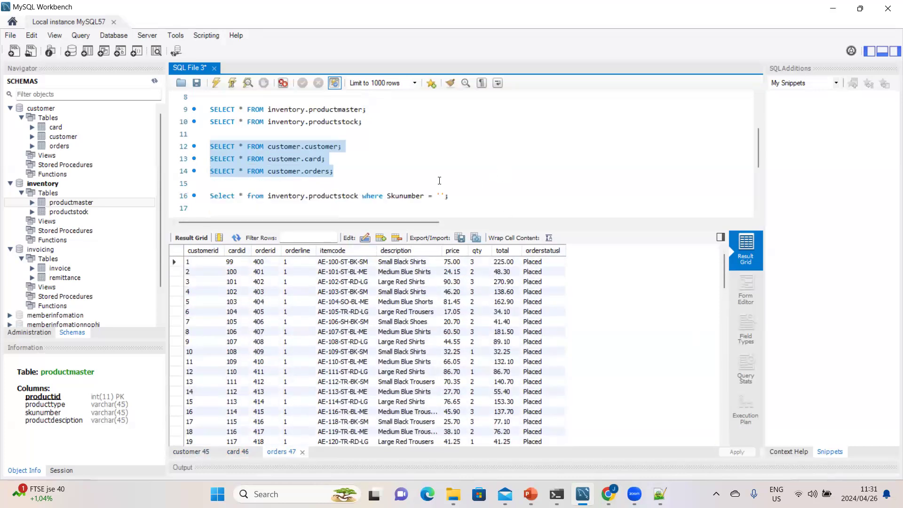
{"action": "scroll", "coordinate": [308, 165], "scroll_direction": "down", "scroll_amount": 1}
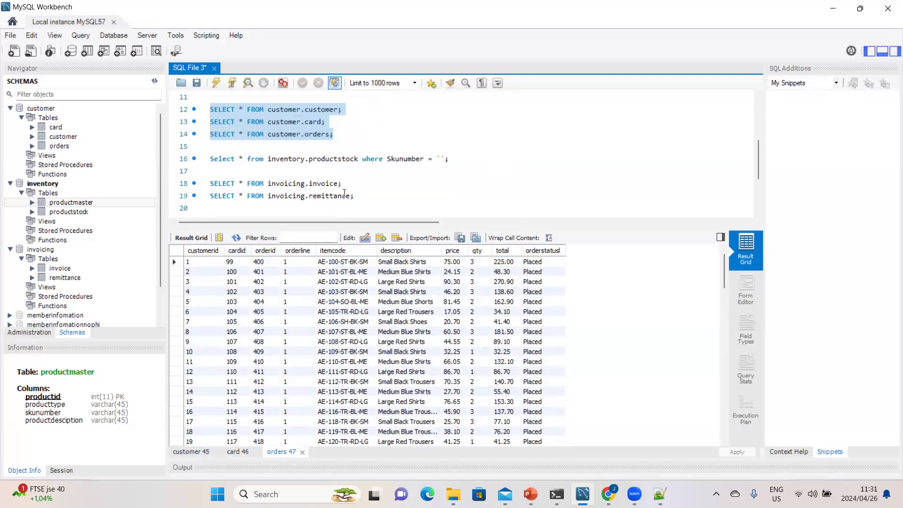
{"action": "left_click_drag", "start_coordinate": [383, 196], "coordinate": [210, 184]}
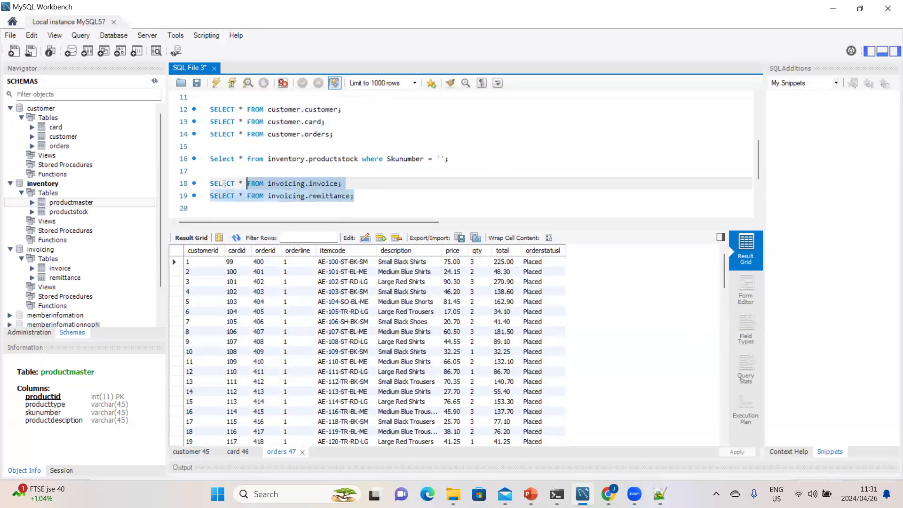
{"action": "left_click", "coordinate": [216, 84]}
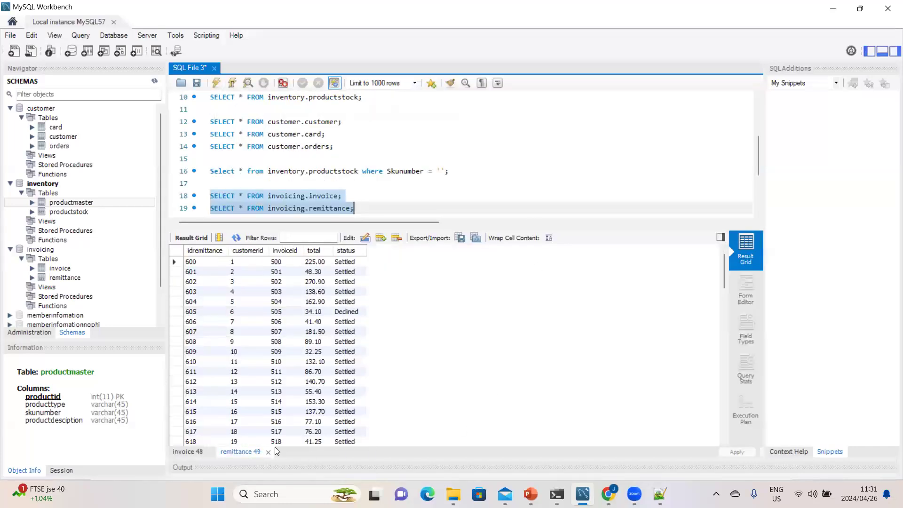
{"action": "left_click", "coordinate": [194, 452]}
{"action": "scroll", "coordinate": [219, 365], "scroll_direction": "down", "scroll_amount": 2}
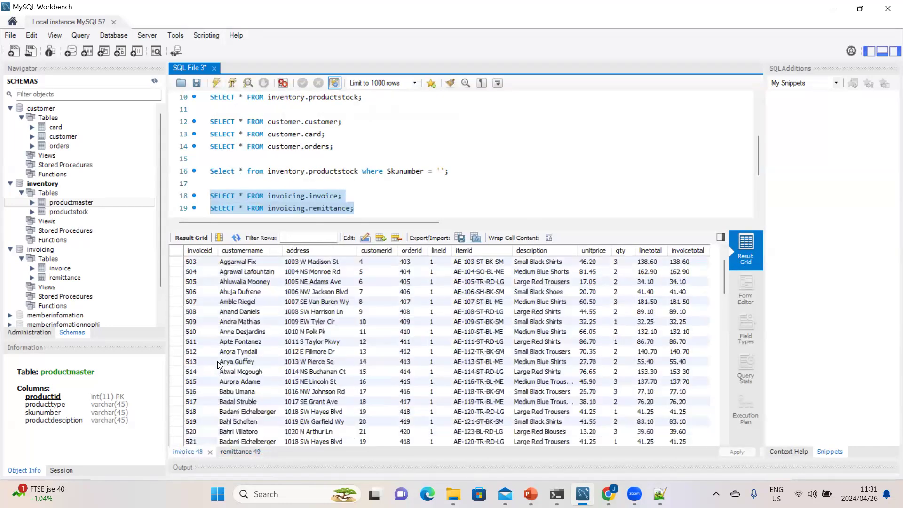
{"action": "scroll", "coordinate": [219, 364], "scroll_direction": "up", "scroll_amount": 2}
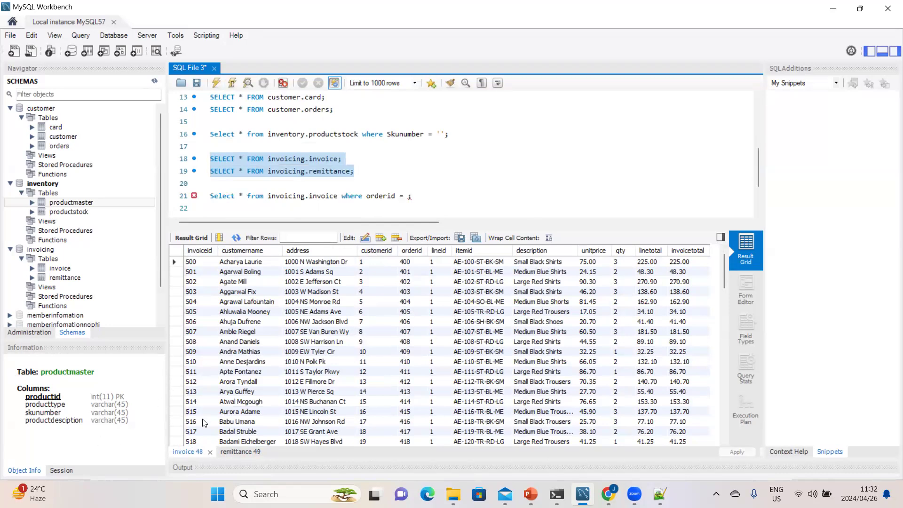
{"action": "left_click", "coordinate": [246, 451]}
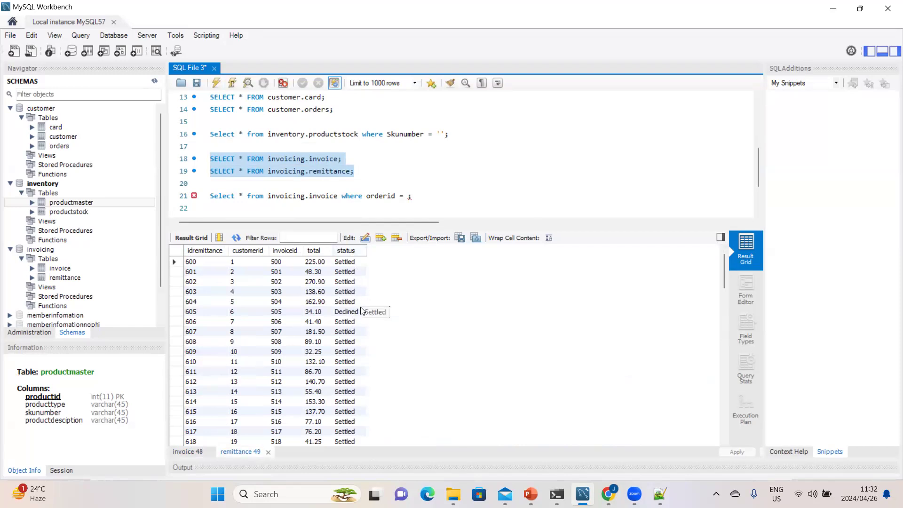
{"action": "scroll", "coordinate": [362, 312], "scroll_direction": "down", "scroll_amount": 1}
{"action": "scroll", "coordinate": [362, 311], "scroll_direction": "up", "scroll_amount": 1}
Step: Run only the SELECT * FROM customer.orders query to check the current order statuses
{"action": "mouse_move", "coordinate": [556, 494]}
{"action": "scroll", "coordinate": [361, 165], "scroll_direction": "up", "scroll_amount": 1}
{"action": "left_click", "coordinate": [345, 135]}
{"action": "left_click_drag", "start_coordinate": [346, 147], "coordinate": [210, 147]}
{"action": "left_click", "coordinate": [216, 83]}
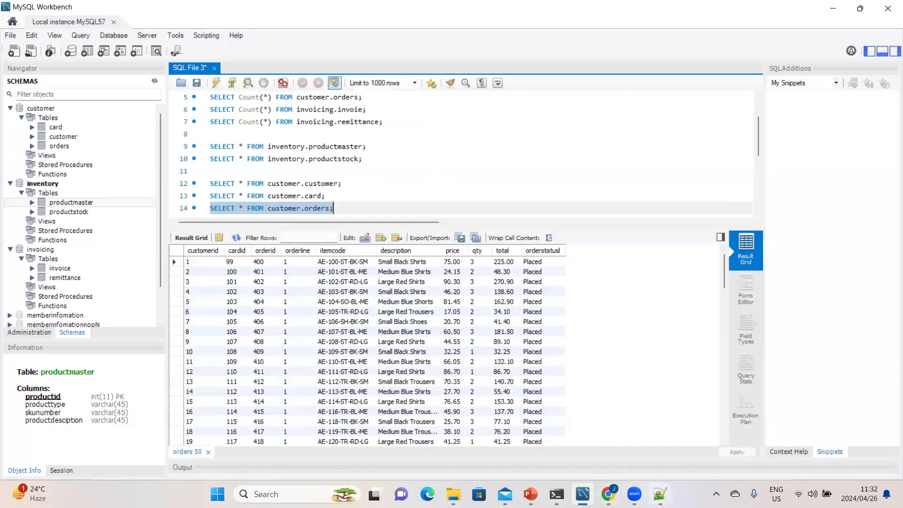
Step: Switch to Notepad++ and copy the command genrocket -tdc Demo.gtdc:System.updatecustomer -r OrdersScenario.grs
{"action": "mouse_move", "coordinate": [660, 495]}
{"action": "left_click", "coordinate": [660, 440]}
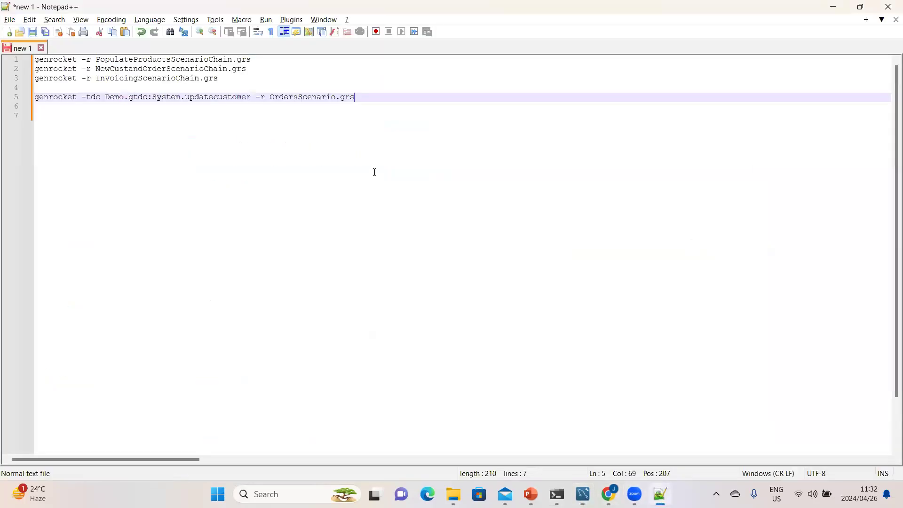
{"action": "left_click_drag", "start_coordinate": [369, 92], "coordinate": [299, 95]}
{"action": "left_click_drag", "start_coordinate": [363, 95], "coordinate": [16, 94]}
{"action": "key", "text": "ctrl+c"}
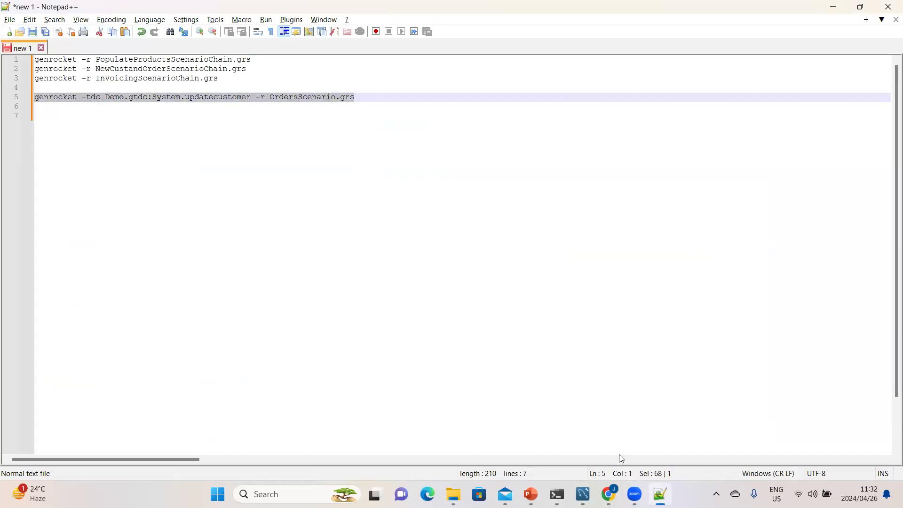
Step: Paste the copied updatecustomer G-Case command into the PowerShell window and run it on OrdersScenario.grs
{"action": "left_click", "coordinate": [657, 428]}
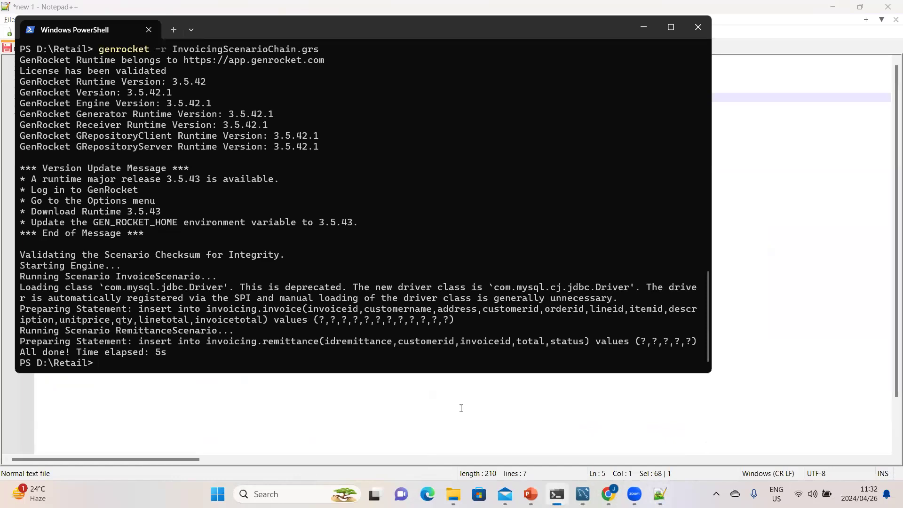
{"action": "key", "text": "ctrl+v"}
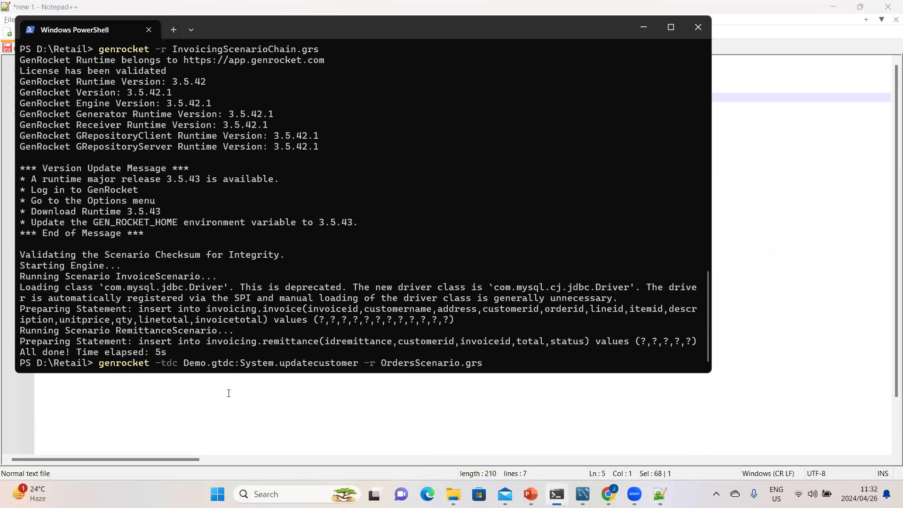
{"action": "key", "text": "Return"}
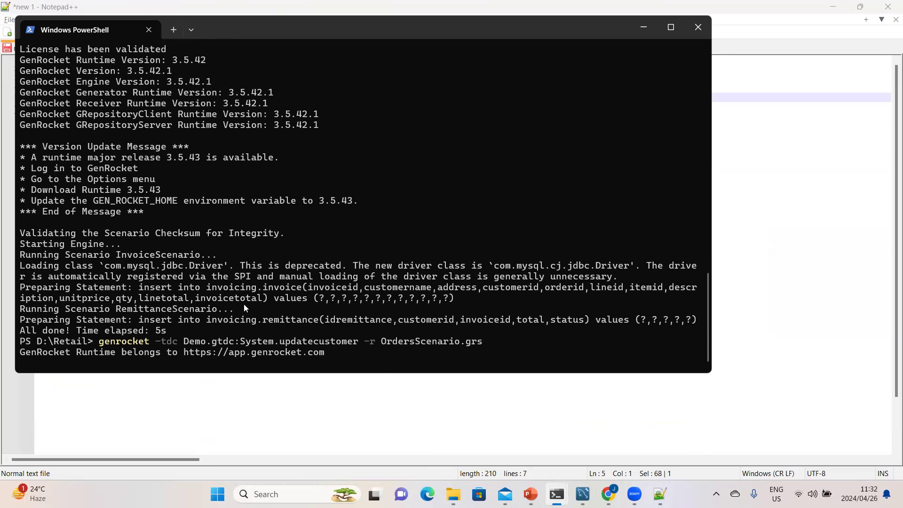
Step: Return to MySQL Workbench, rerun the customer.orders query until the update appears, and check the order status column
{"action": "key", "text": "alt+Tab"}
{"action": "key", "text": "alt+Tab"}
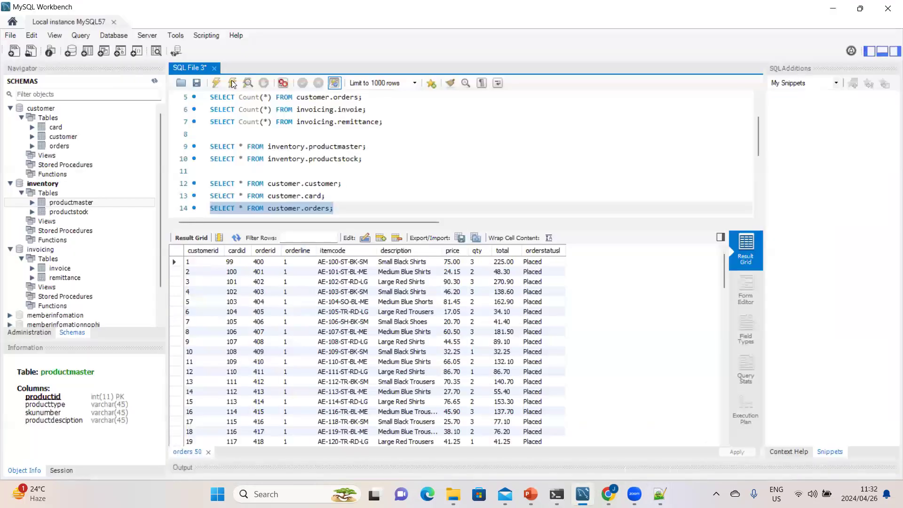
{"action": "left_click_drag", "start_coordinate": [344, 208], "coordinate": [210, 208]}
{"action": "left_click", "coordinate": [216, 82]}
{"action": "left_click", "coordinate": [216, 82]}
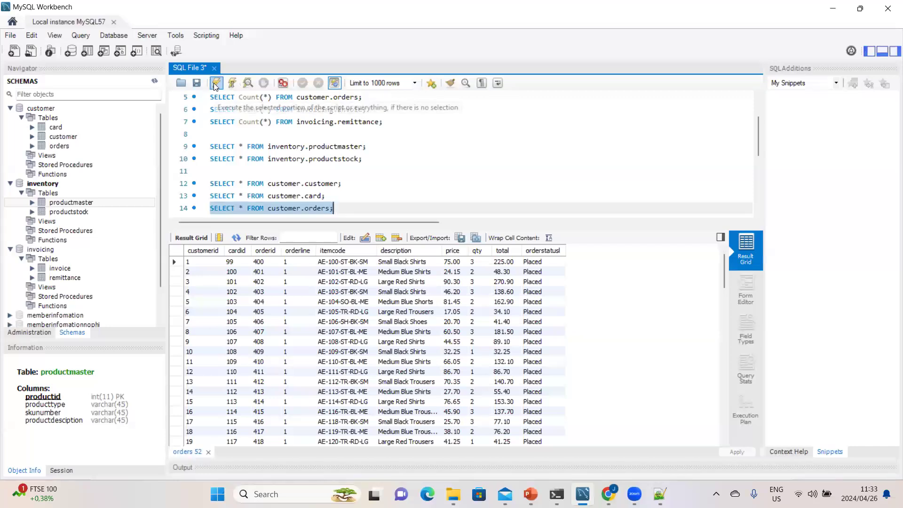
{"action": "left_click", "coordinate": [216, 84]}
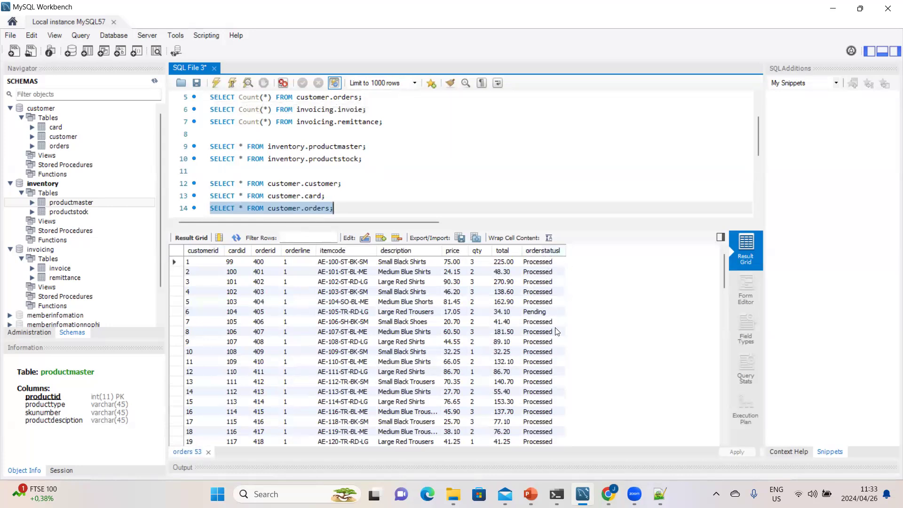
{"action": "scroll", "coordinate": [553, 341], "scroll_direction": "down", "scroll_amount": 1}
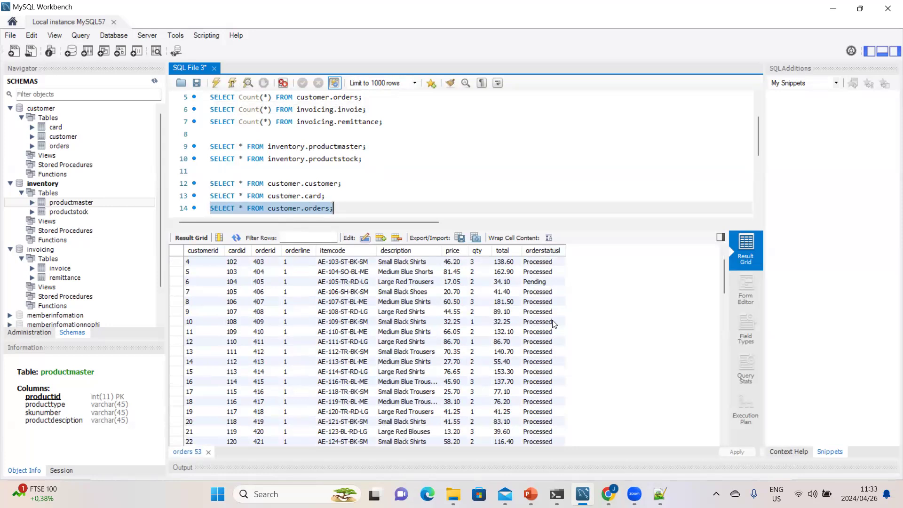
{"action": "scroll", "coordinate": [554, 327], "scroll_direction": "down", "scroll_amount": 1}
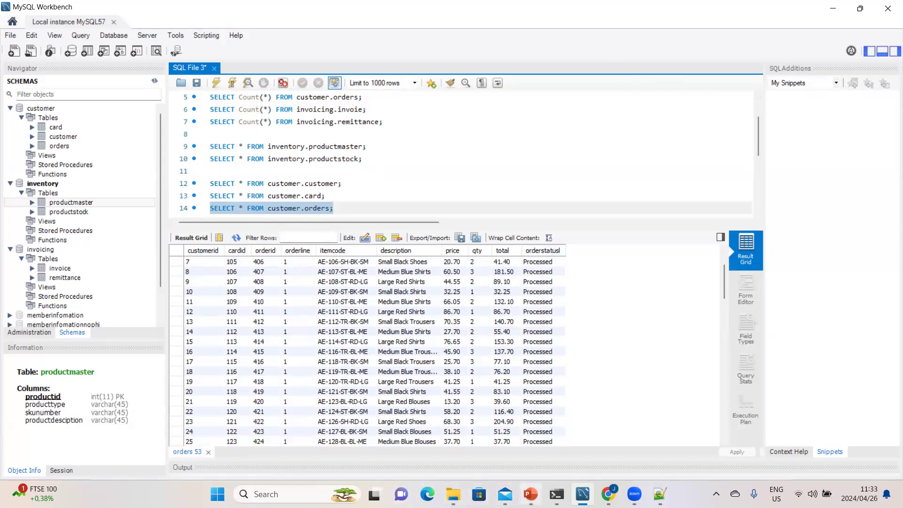
Step: Switch to the Workflow Demo presentation in PowerPoint and show the Summary slide
{"action": "left_click", "coordinate": [530, 494]}
{"action": "left_click", "coordinate": [42, 407]}
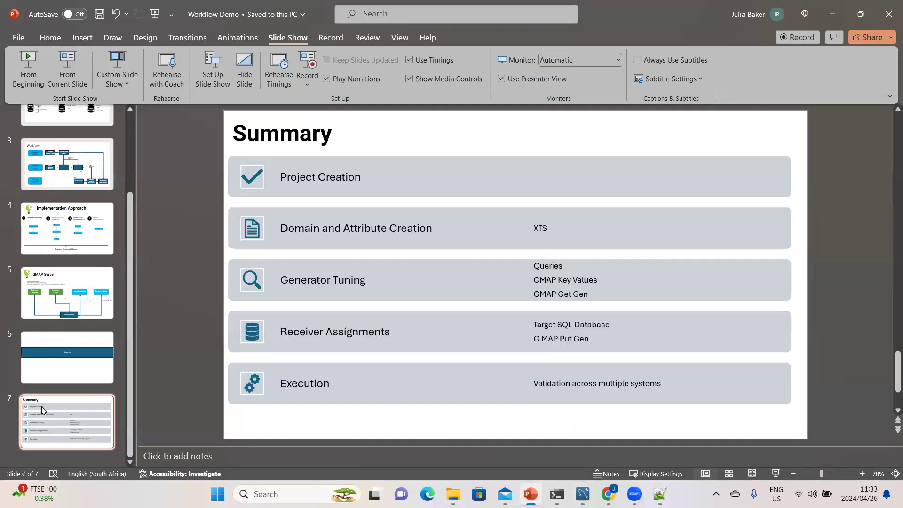